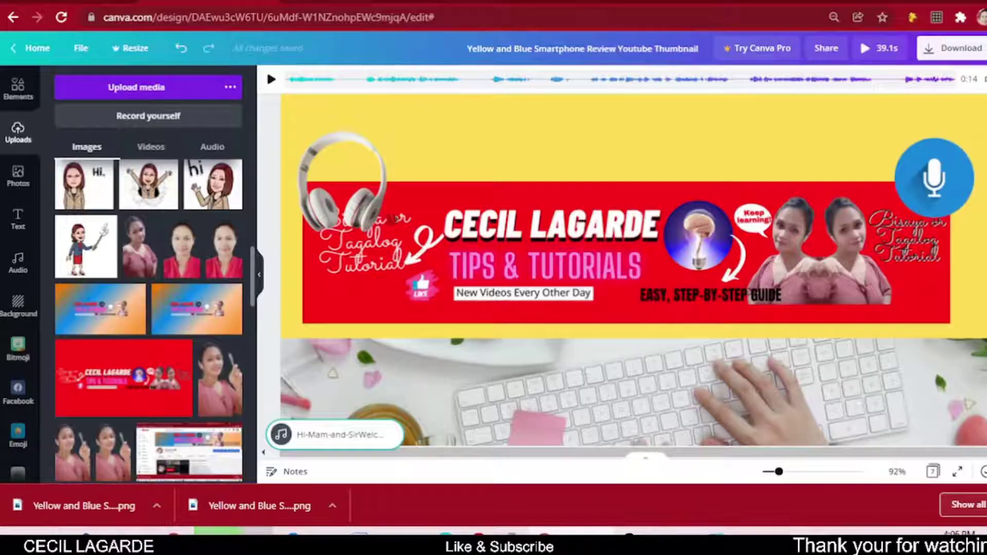
- Play the design's attached soundtrack from the audio timeline above the canvas
{"action": "left_click", "coordinate": [271, 80]}
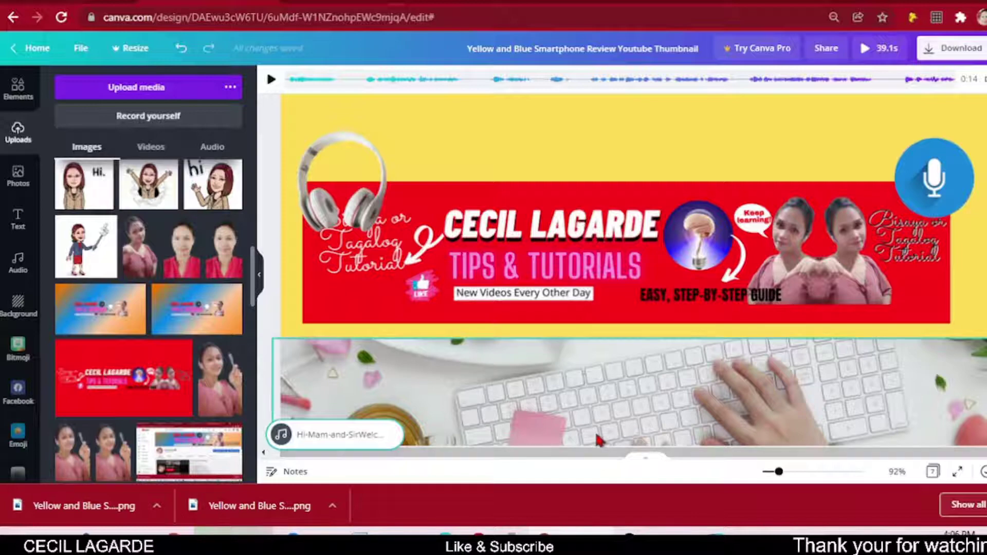
- Scroll down to page 4's 'How to Transcribe faster using Free Speech to Text Software' title
{"action": "scroll", "coordinate": [604, 427], "scroll_direction": "down", "scroll_amount": 3}
{"action": "scroll", "coordinate": [609, 390], "scroll_direction": "down", "scroll_amount": 2}
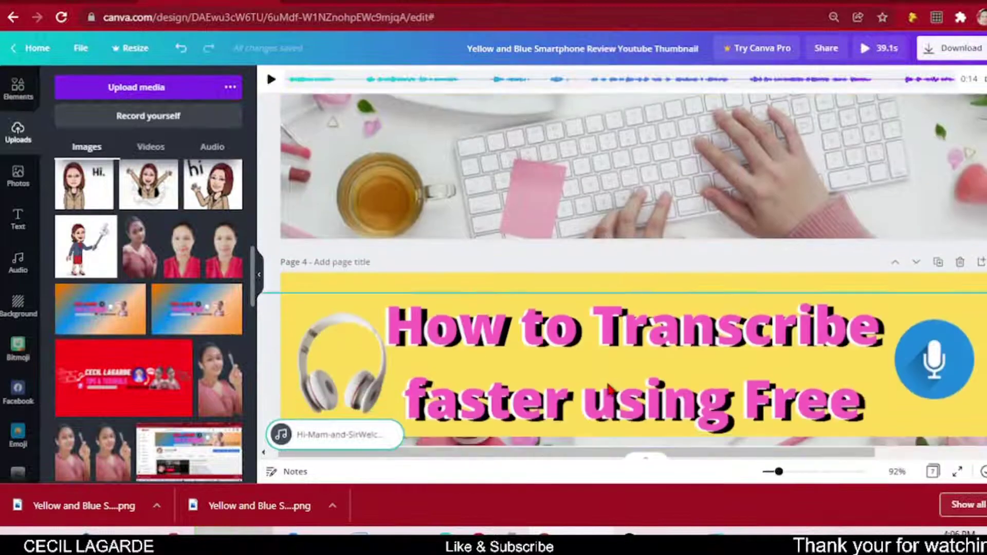
{"action": "scroll", "coordinate": [609, 389], "scroll_direction": "down", "scroll_amount": 3}
{"action": "scroll", "coordinate": [609, 389], "scroll_direction": "down", "scroll_amount": 1}
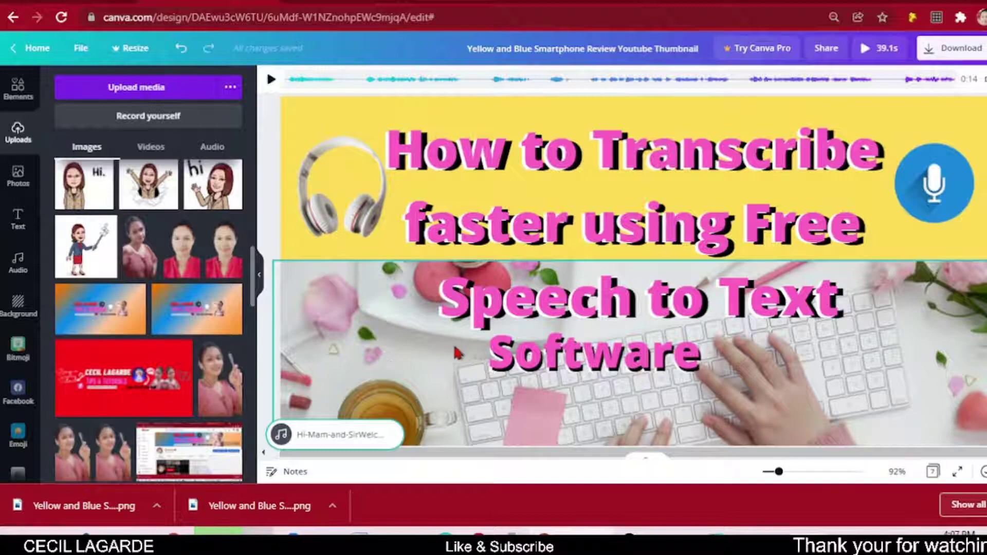
{"action": "scroll", "coordinate": [457, 352], "scroll_direction": "down", "scroll_amount": 2}
- Scroll on to page 5's Speechnotes.co banner with headphone and microphone graphics
{"action": "scroll", "coordinate": [458, 353], "scroll_direction": "down", "scroll_amount": 2}
{"action": "scroll", "coordinate": [460, 353], "scroll_direction": "down", "scroll_amount": 2}
{"action": "scroll", "coordinate": [463, 354], "scroll_direction": "down", "scroll_amount": 2}
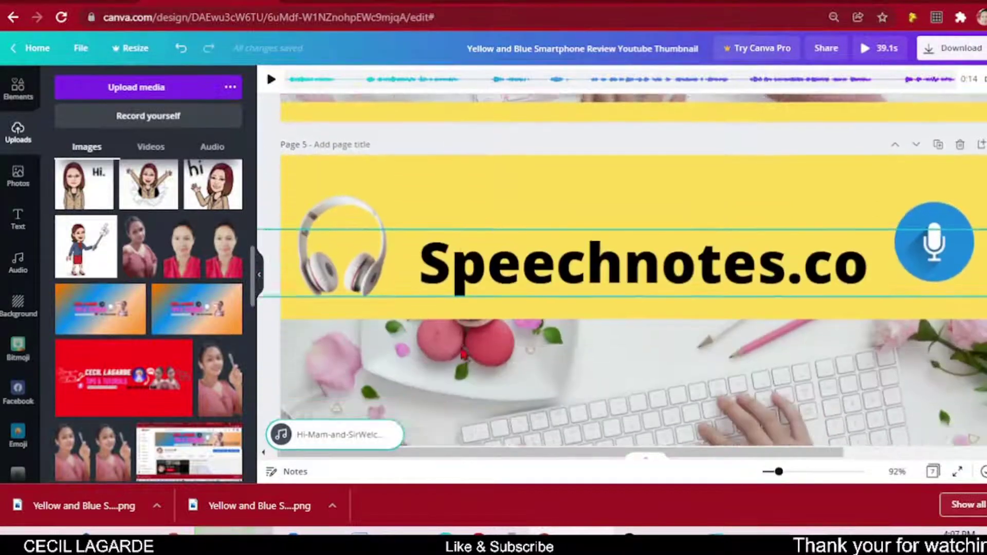
{"action": "scroll", "coordinate": [463, 353], "scroll_direction": "down", "scroll_amount": 1}
{"action": "scroll", "coordinate": [478, 288], "scroll_direction": "down", "scroll_amount": 1}
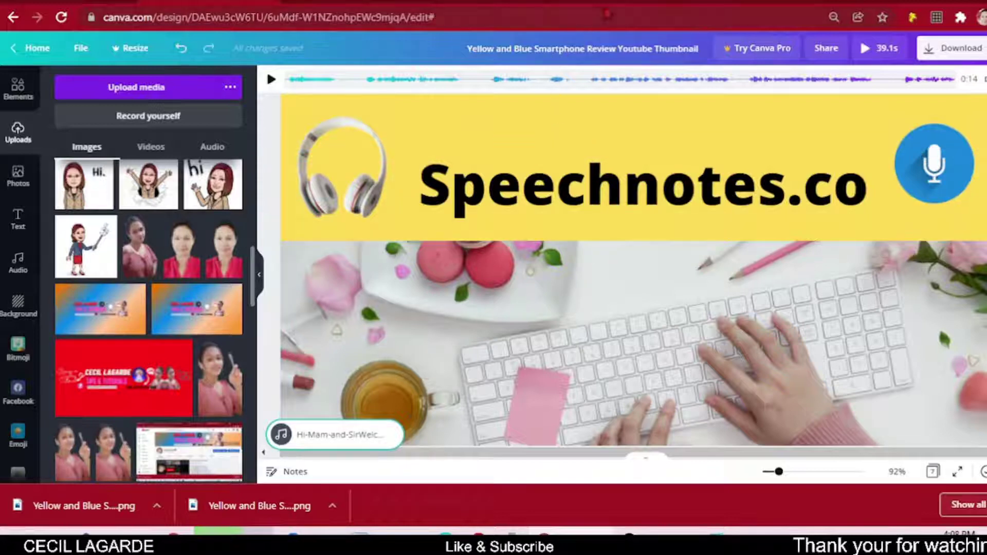
- Switch to the speechnotes.co tab and scroll down through the site's intro and reviews
{"action": "key", "text": "ctrl+Tab"}
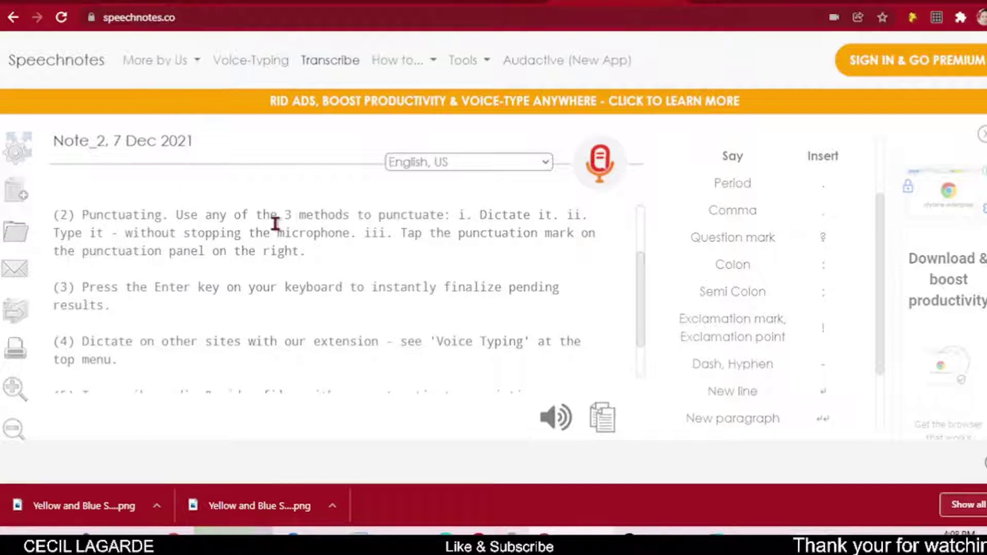
{"action": "scroll", "coordinate": [239, 297], "scroll_direction": "down", "scroll_amount": 1}
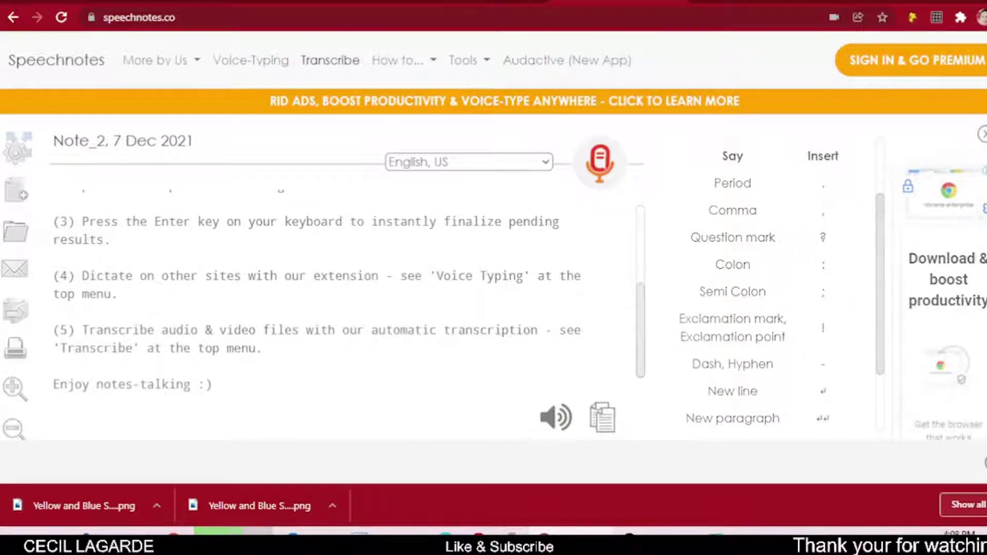
{"action": "scroll", "coordinate": [494, 298], "scroll_direction": "down", "scroll_amount": 5}
{"action": "scroll", "coordinate": [493, 298], "scroll_direction": "down", "scroll_amount": 3}
{"action": "scroll", "coordinate": [493, 298], "scroll_direction": "down", "scroll_amount": 5}
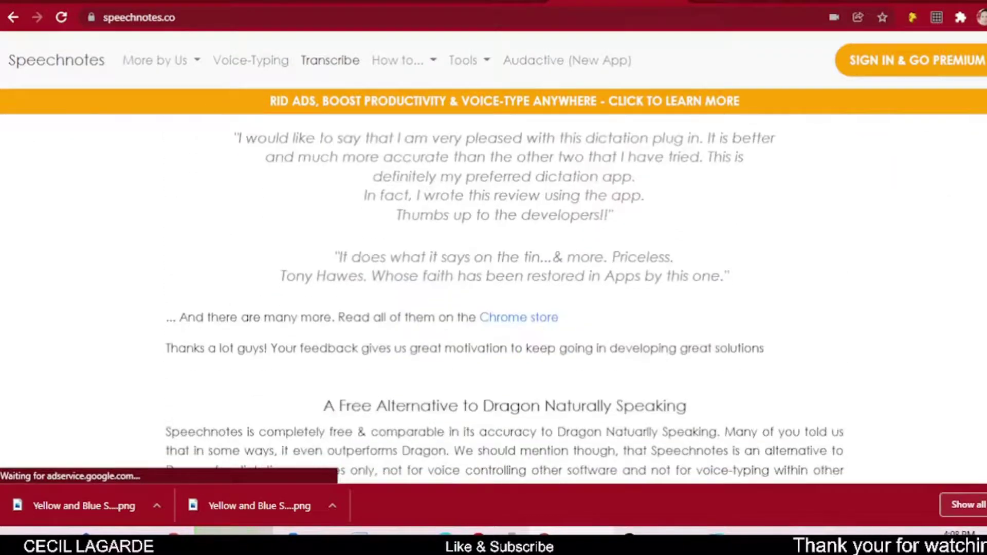
{"action": "scroll", "coordinate": [494, 298], "scroll_direction": "down", "scroll_amount": 5}
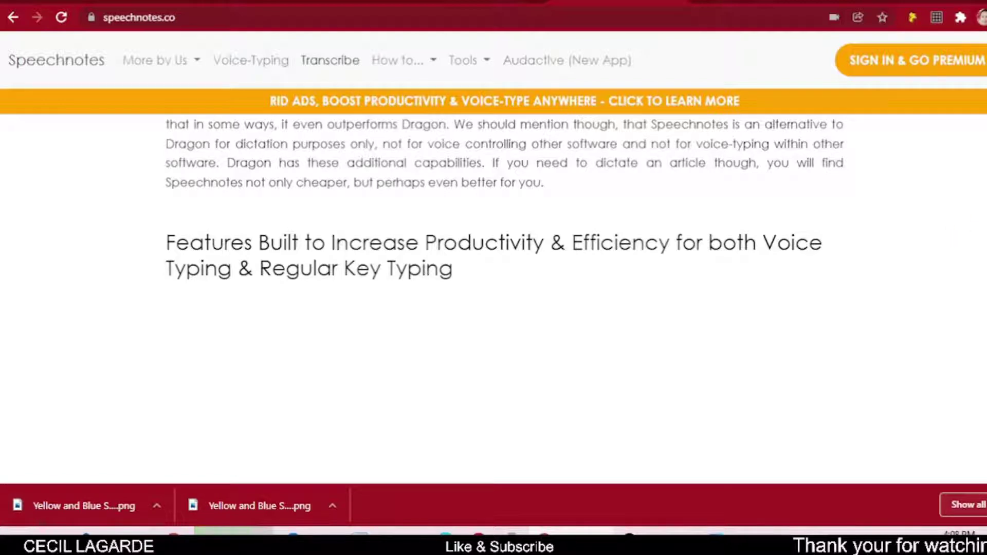
- Scroll back up to the note editor showing the default usage tips
{"action": "scroll", "coordinate": [504, 303], "scroll_direction": "up", "scroll_amount": 3}
{"action": "scroll", "coordinate": [504, 304], "scroll_direction": "up", "scroll_amount": 5}
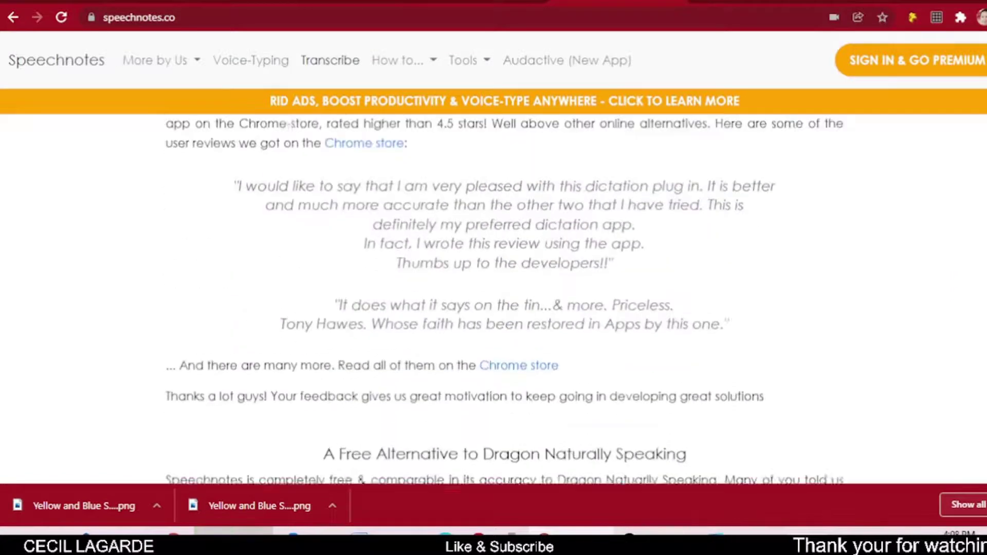
{"action": "scroll", "coordinate": [503, 303], "scroll_direction": "up", "scroll_amount": 5}
{"action": "scroll", "coordinate": [504, 303], "scroll_direction": "up", "scroll_amount": 3}
{"action": "scroll", "coordinate": [503, 303], "scroll_direction": "up", "scroll_amount": 2}
{"action": "scroll", "coordinate": [504, 304], "scroll_direction": "up", "scroll_amount": 3}
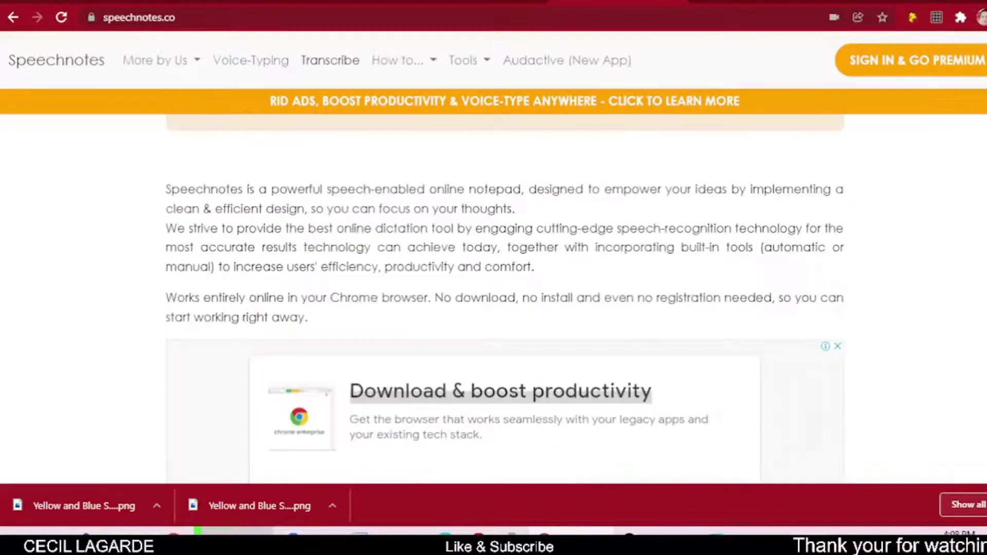
{"action": "scroll", "coordinate": [504, 304], "scroll_direction": "up", "scroll_amount": 5}
{"action": "scroll", "coordinate": [504, 303], "scroll_direction": "up", "scroll_amount": 2}
{"action": "scroll", "coordinate": [503, 304], "scroll_direction": "up", "scroll_amount": 3}
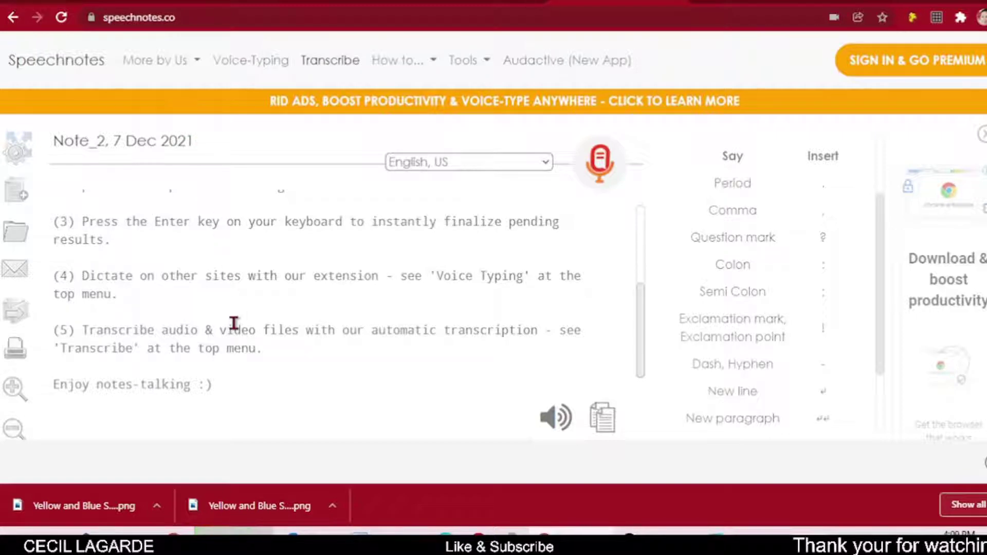
{"action": "scroll", "coordinate": [134, 234], "scroll_direction": "down", "scroll_amount": 1}
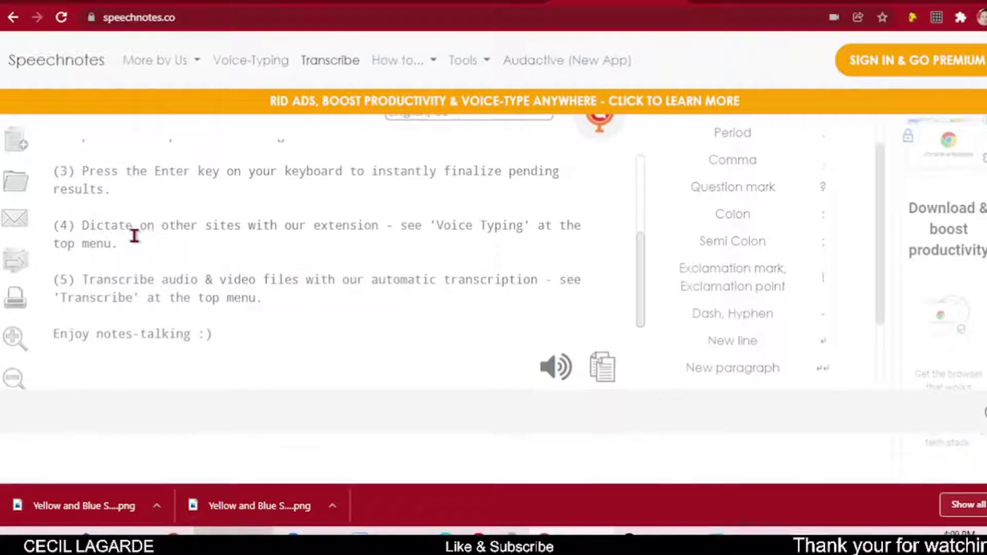
{"action": "scroll", "coordinate": [72, 206], "scroll_direction": "up", "scroll_amount": 2}
{"action": "scroll", "coordinate": [83, 217], "scroll_direction": "up", "scroll_amount": 1}
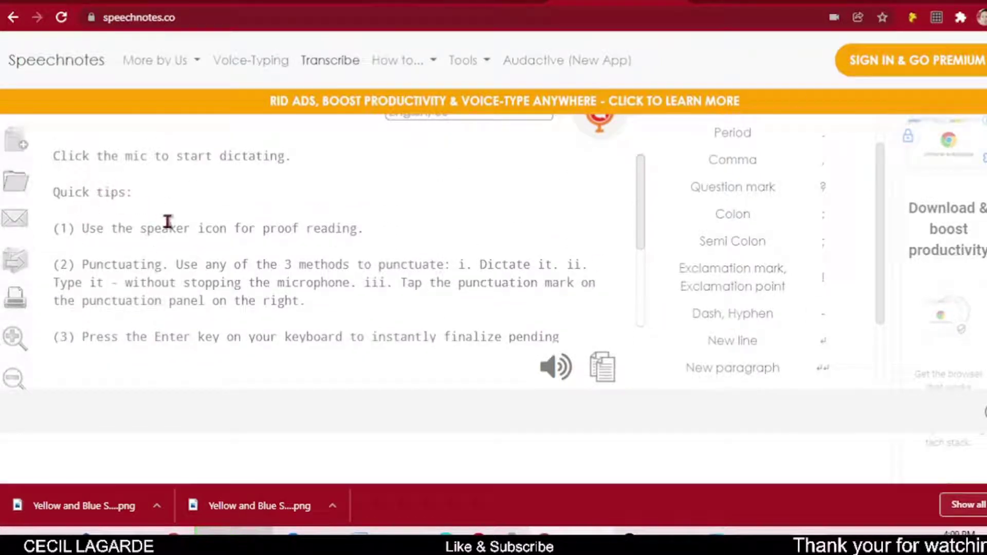
{"action": "scroll", "coordinate": [176, 225], "scroll_direction": "down", "scroll_amount": 2}
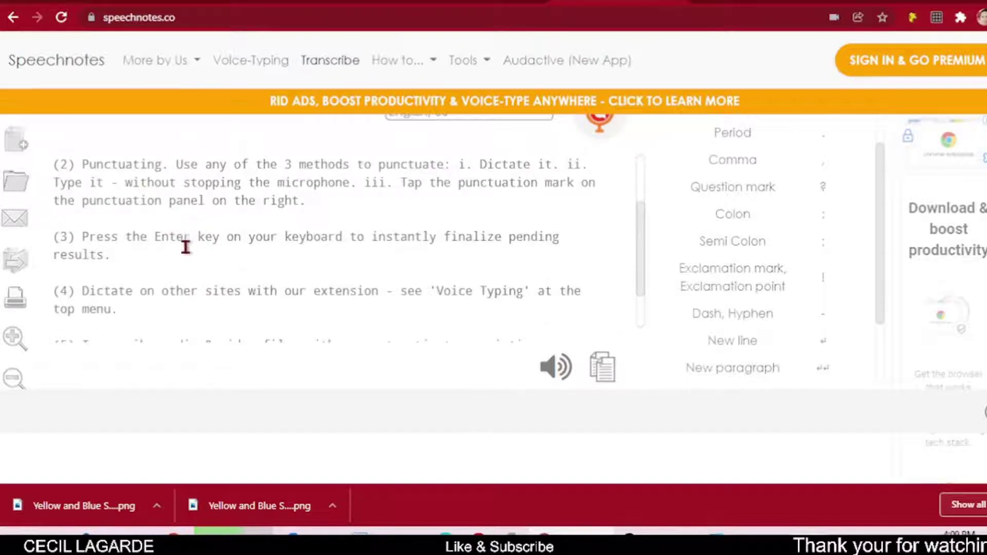
{"action": "scroll", "coordinate": [185, 247], "scroll_direction": "up", "scroll_amount": 2}
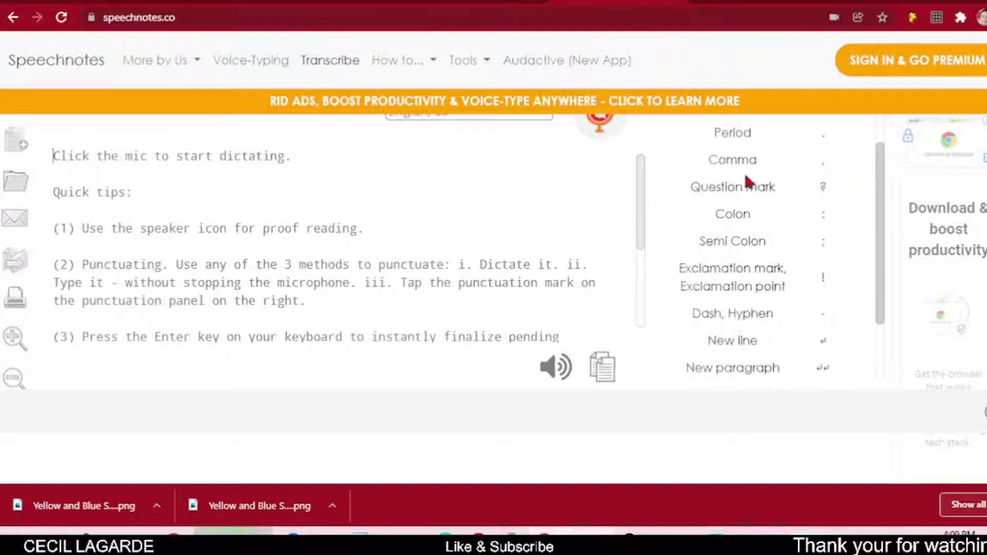
{"action": "scroll", "coordinate": [702, 254], "scroll_direction": "up", "scroll_amount": 2}
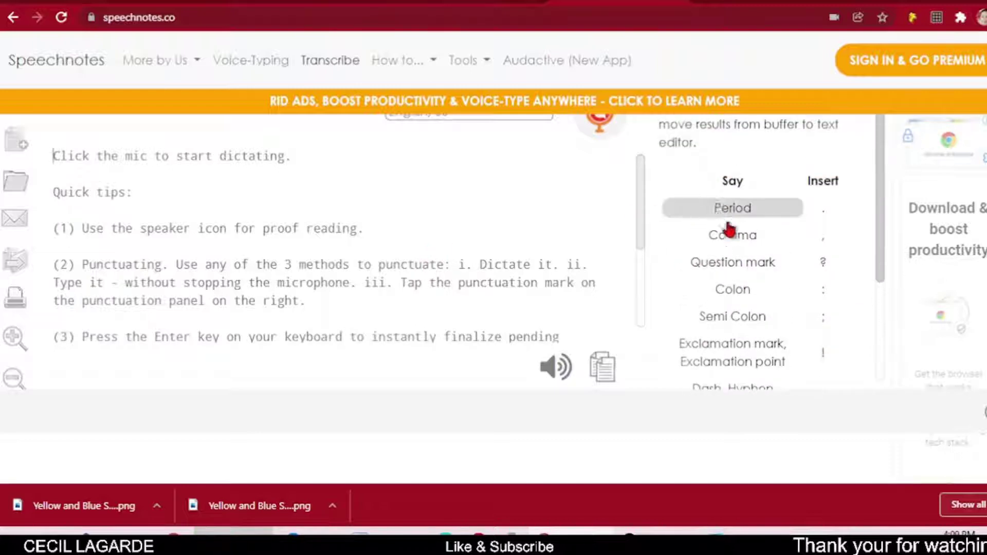
{"action": "scroll", "coordinate": [730, 234], "scroll_direction": "up", "scroll_amount": 1}
{"action": "scroll", "coordinate": [758, 226], "scroll_direction": "down", "scroll_amount": 2}
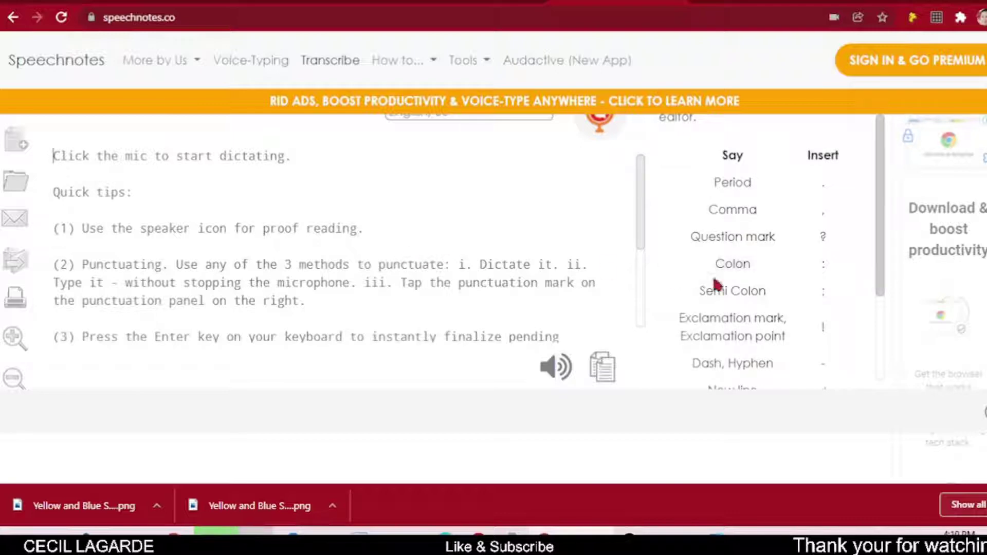
{"action": "scroll", "coordinate": [715, 283], "scroll_direction": "down", "scroll_amount": 2}
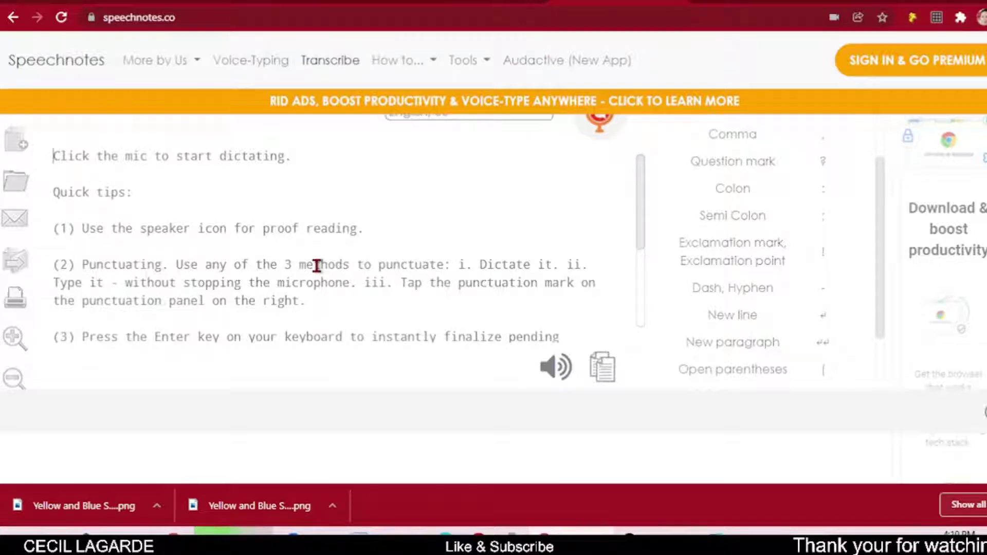
{"action": "scroll", "coordinate": [317, 265], "scroll_direction": "up", "scroll_amount": 1}
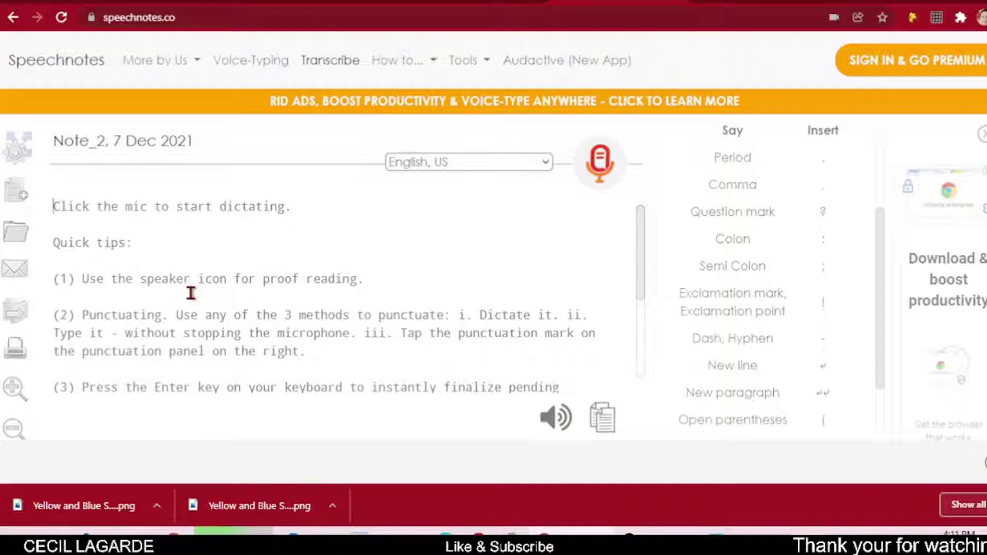
- Open the dictation language list and browse through the available languages
{"action": "left_click", "coordinate": [542, 163]}
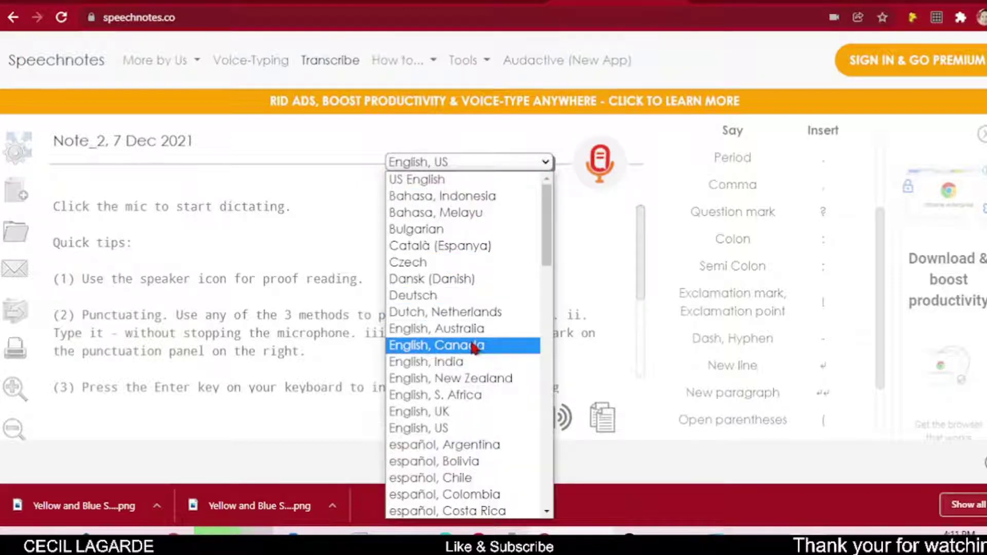
{"action": "scroll", "coordinate": [473, 347], "scroll_direction": "down", "scroll_amount": 3}
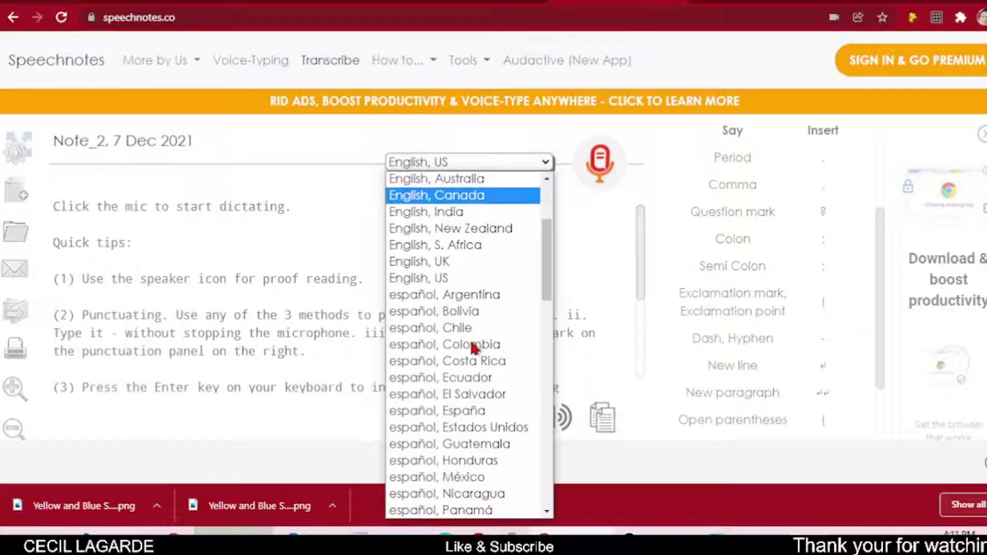
{"action": "scroll", "coordinate": [473, 348], "scroll_direction": "down", "scroll_amount": 6}
{"action": "scroll", "coordinate": [473, 349], "scroll_direction": "down", "scroll_amount": 5}
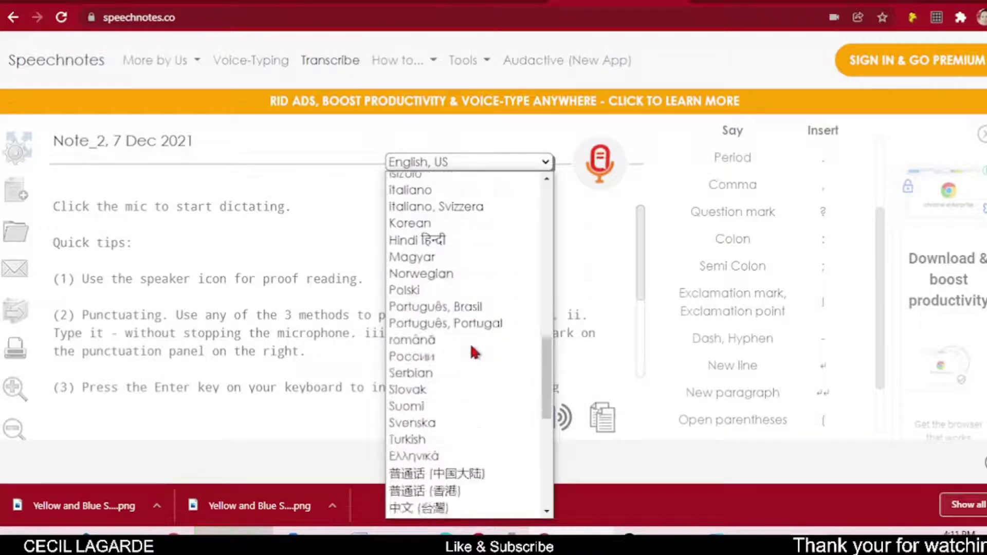
{"action": "scroll", "coordinate": [474, 351], "scroll_direction": "down", "scroll_amount": 3}
{"action": "scroll", "coordinate": [473, 353], "scroll_direction": "up", "scroll_amount": 2}
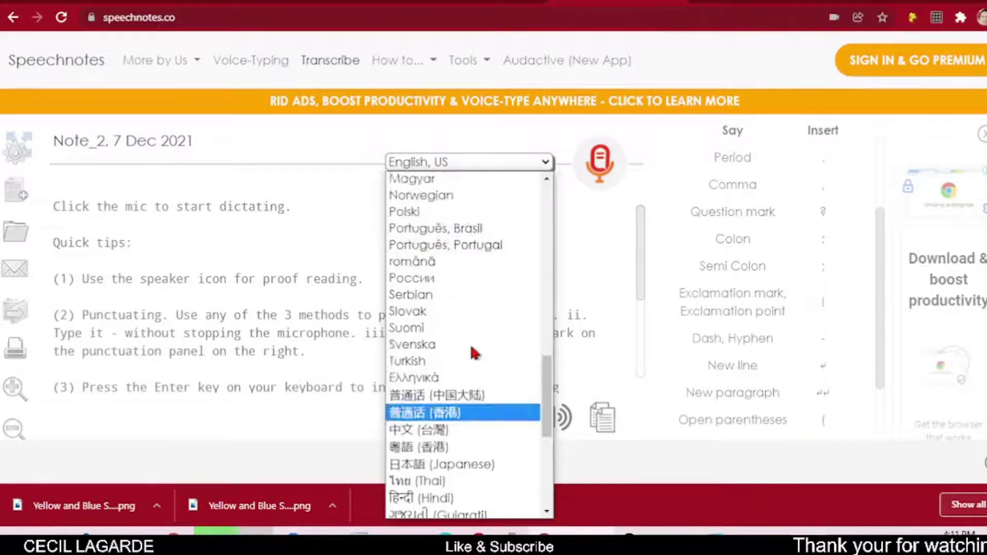
{"action": "scroll", "coordinate": [468, 342], "scroll_direction": "up", "scroll_amount": 7}
{"action": "scroll", "coordinate": [469, 343], "scroll_direction": "up", "scroll_amount": 3}
{"action": "scroll", "coordinate": [470, 343], "scroll_direction": "up", "scroll_amount": 1}
{"action": "scroll", "coordinate": [470, 344], "scroll_direction": "up", "scroll_amount": 3}
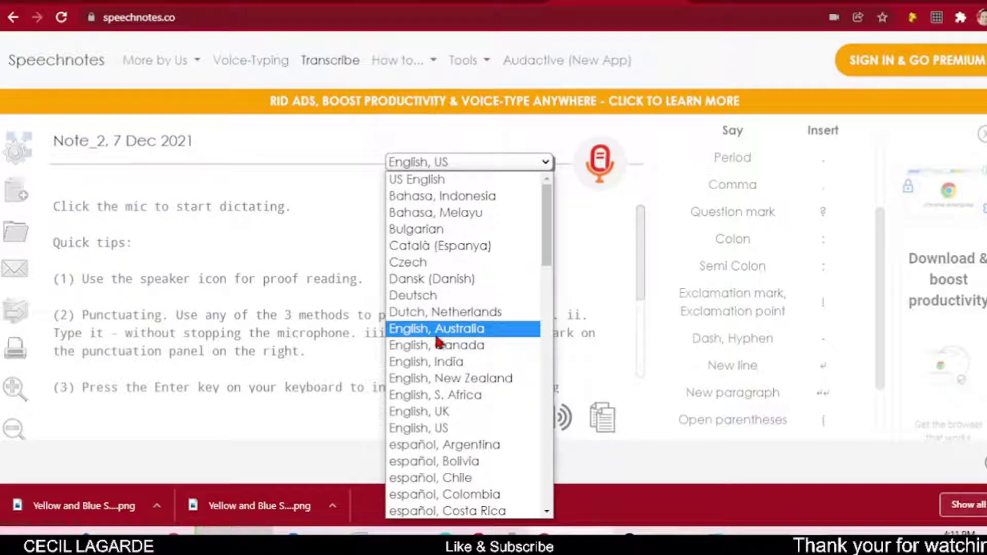
- Browse the languages again, then close the list leaving English, US selected
{"action": "scroll", "coordinate": [437, 342], "scroll_direction": "down", "scroll_amount": 5}
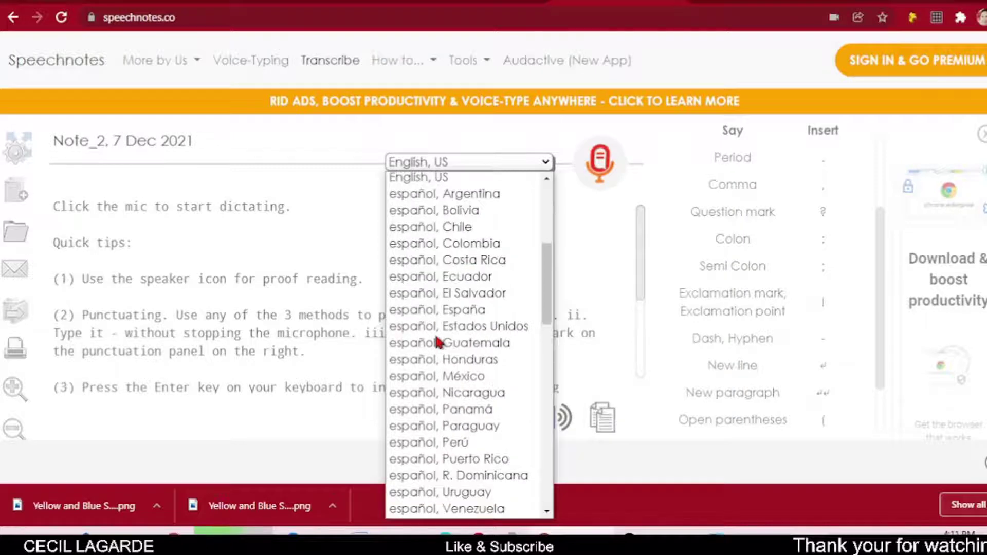
{"action": "scroll", "coordinate": [436, 341], "scroll_direction": "down", "scroll_amount": 5}
{"action": "scroll", "coordinate": [437, 342], "scroll_direction": "down", "scroll_amount": 3}
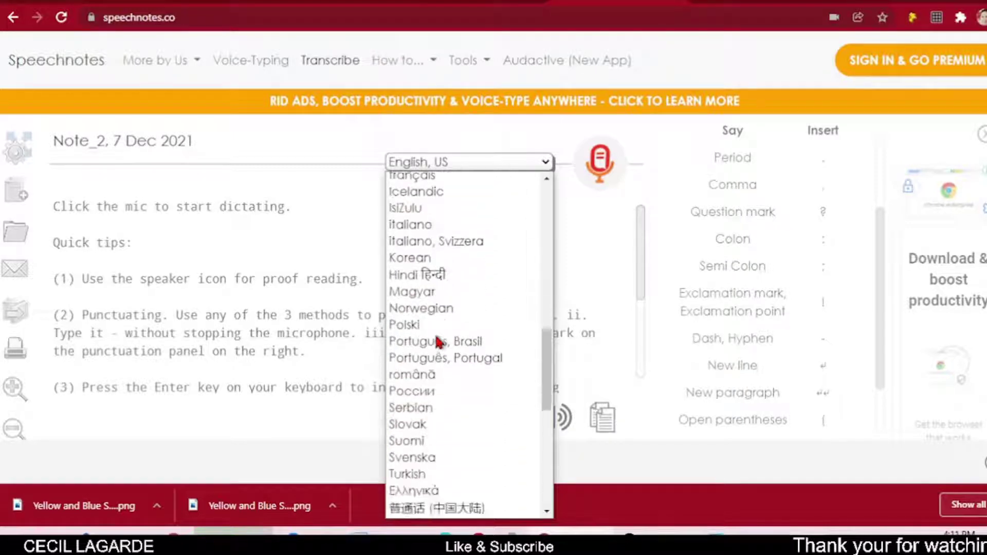
{"action": "scroll", "coordinate": [437, 341], "scroll_direction": "down", "scroll_amount": 3}
{"action": "scroll", "coordinate": [427, 360], "scroll_direction": "up", "scroll_amount": 6}
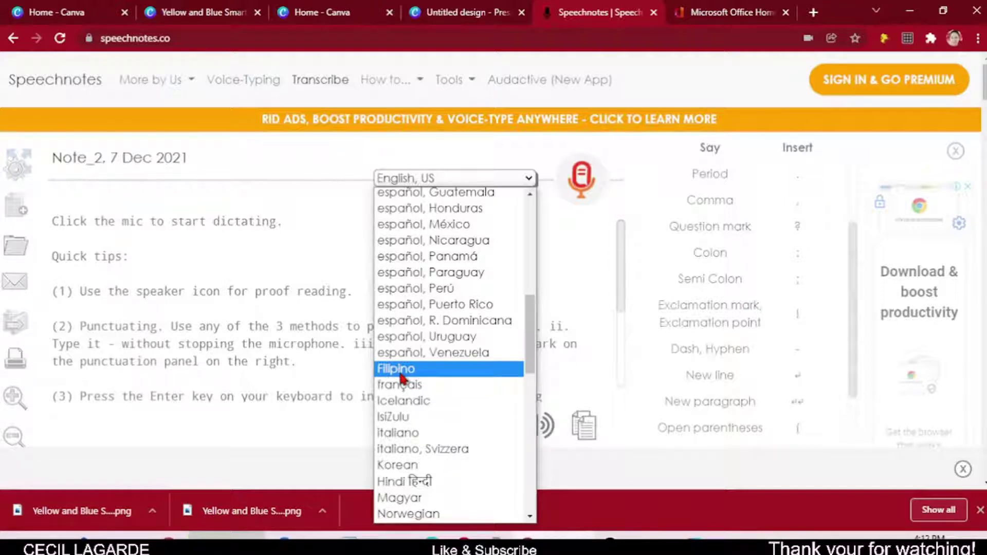
{"action": "left_click", "coordinate": [257, 262]}
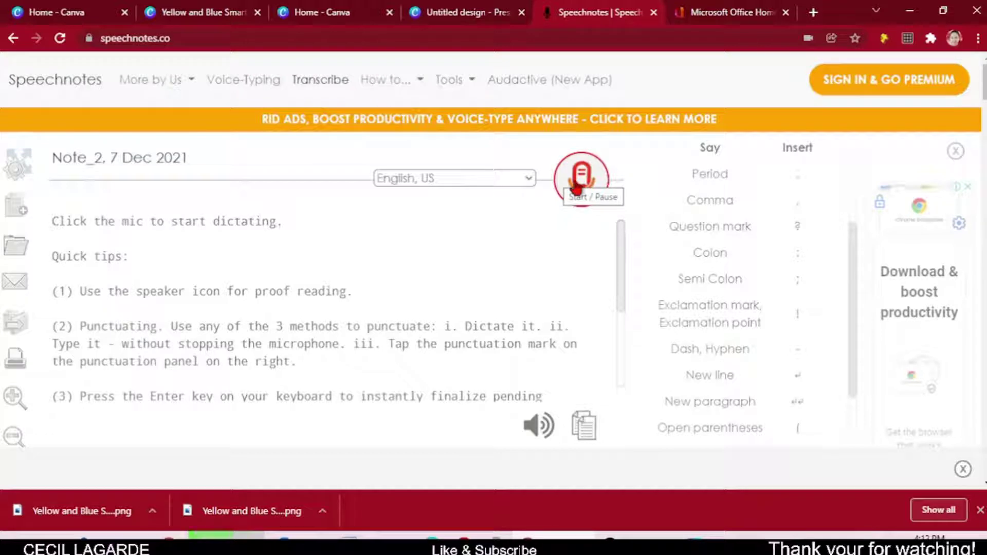
- Start microphone dictation so the spoken words are transcribed into the note
{"action": "left_click", "coordinate": [576, 189]}
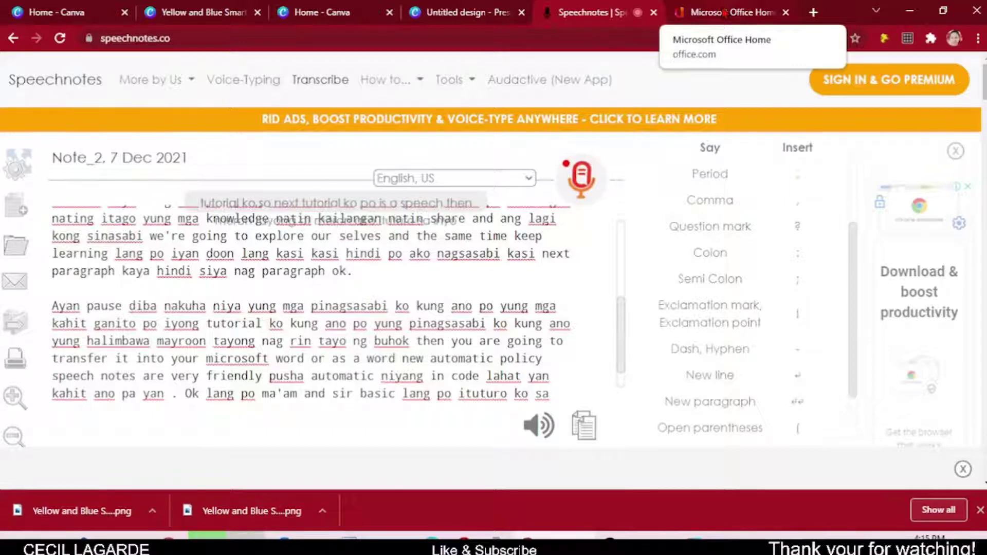
- Visit the Microsoft Office Home and Canva home tabs, then return to the Speechnotes note
{"action": "left_click", "coordinate": [724, 13]}
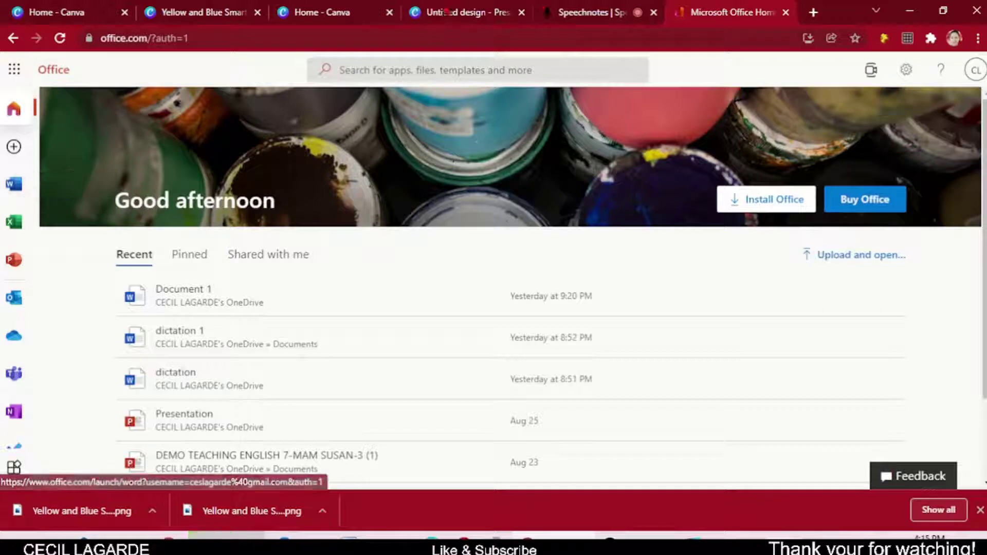
{"action": "left_click", "coordinate": [317, 21]}
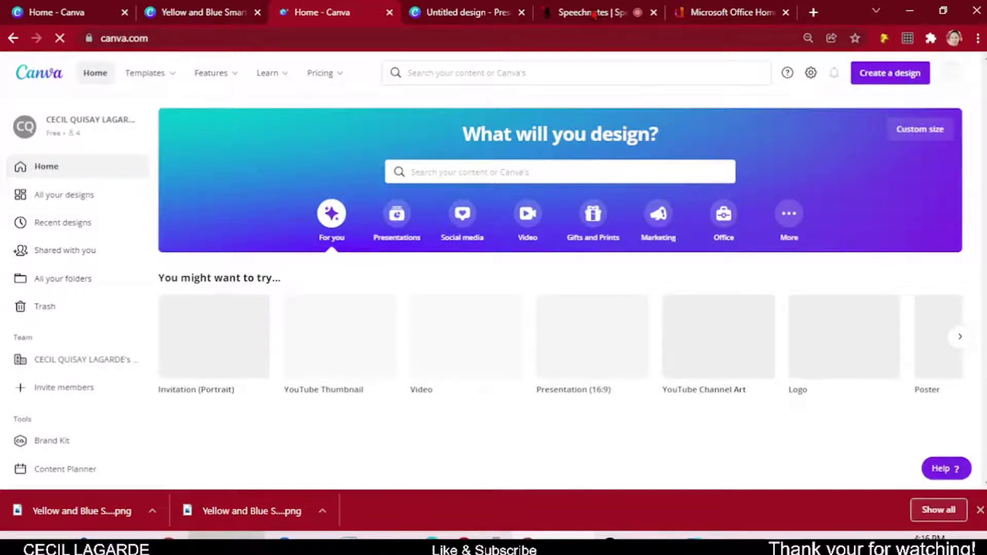
{"action": "left_click", "coordinate": [593, 14]}
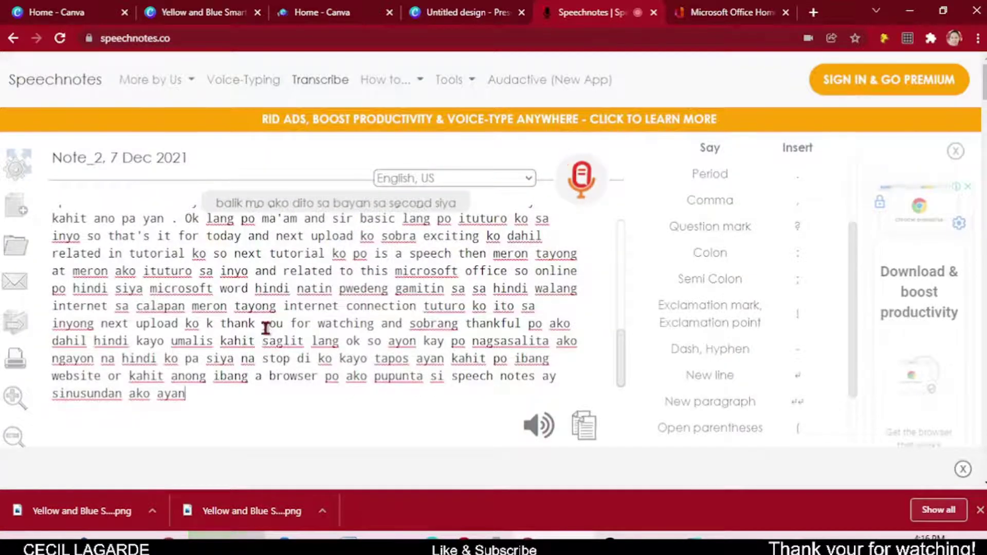
- Scroll the transcript back to its first line and pause the running dictation
{"action": "scroll", "coordinate": [266, 325], "scroll_direction": "down", "scroll_amount": 1}
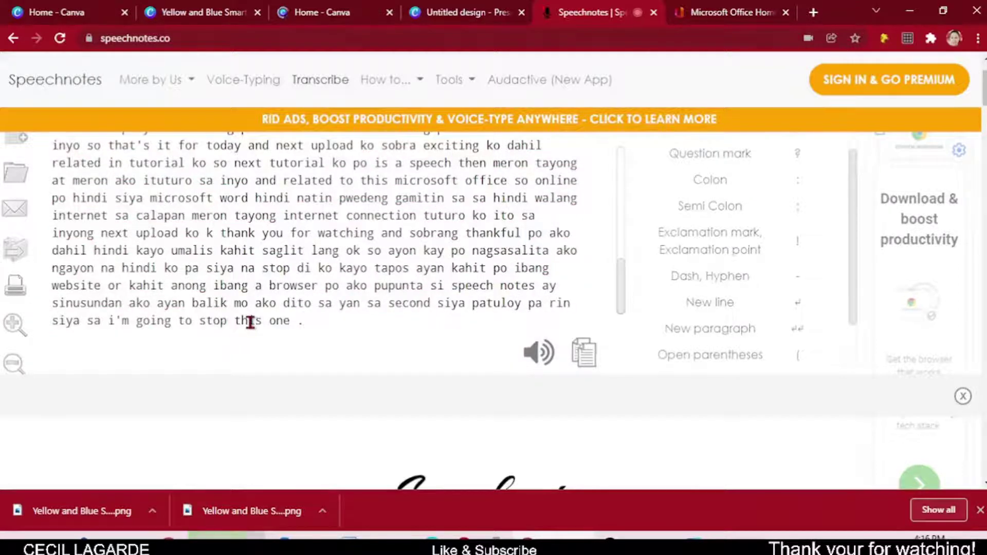
{"action": "scroll", "coordinate": [329, 317], "scroll_direction": "up", "scroll_amount": 1}
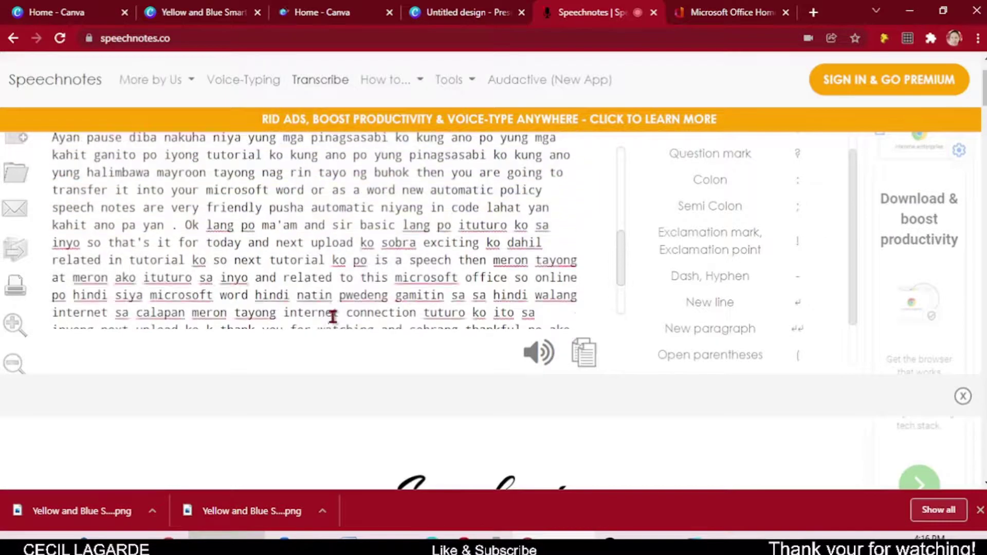
{"action": "scroll", "coordinate": [330, 317], "scroll_direction": "up", "scroll_amount": 2}
{"action": "scroll", "coordinate": [331, 317], "scroll_direction": "up", "scroll_amount": 3}
{"action": "scroll", "coordinate": [333, 317], "scroll_direction": "up", "scroll_amount": 1}
{"action": "scroll", "coordinate": [333, 317], "scroll_direction": "up", "scroll_amount": 1}
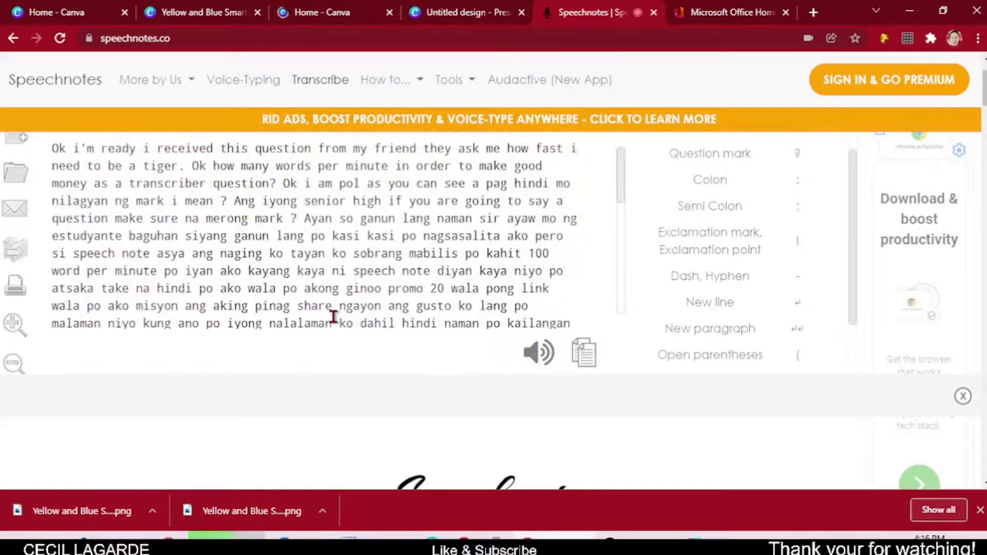
{"action": "scroll", "coordinate": [546, 209], "scroll_direction": "up", "scroll_amount": 1}
{"action": "scroll", "coordinate": [535, 214], "scroll_direction": "up", "scroll_amount": 2}
{"action": "left_click", "coordinate": [591, 184]}
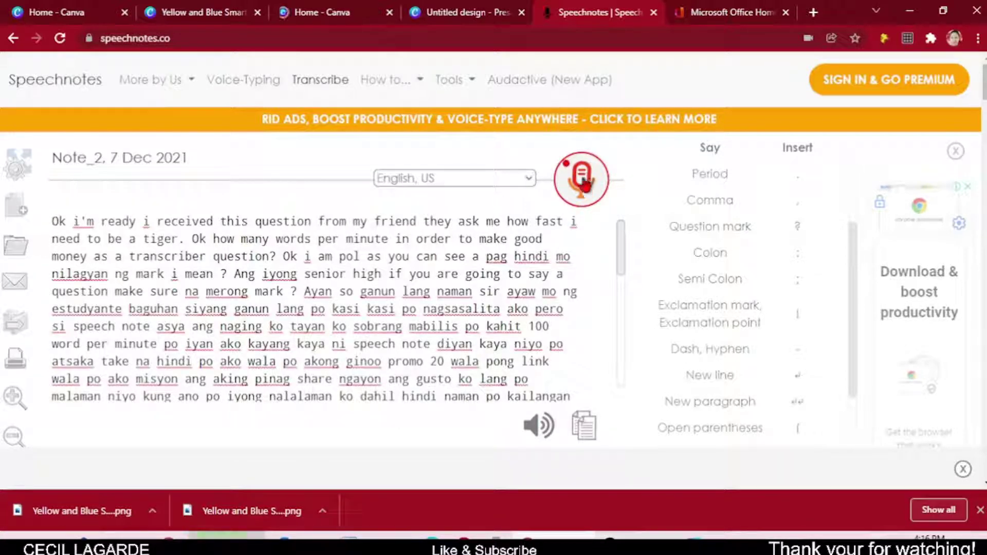
{"action": "scroll", "coordinate": [452, 265], "scroll_direction": "down", "scroll_amount": 3}
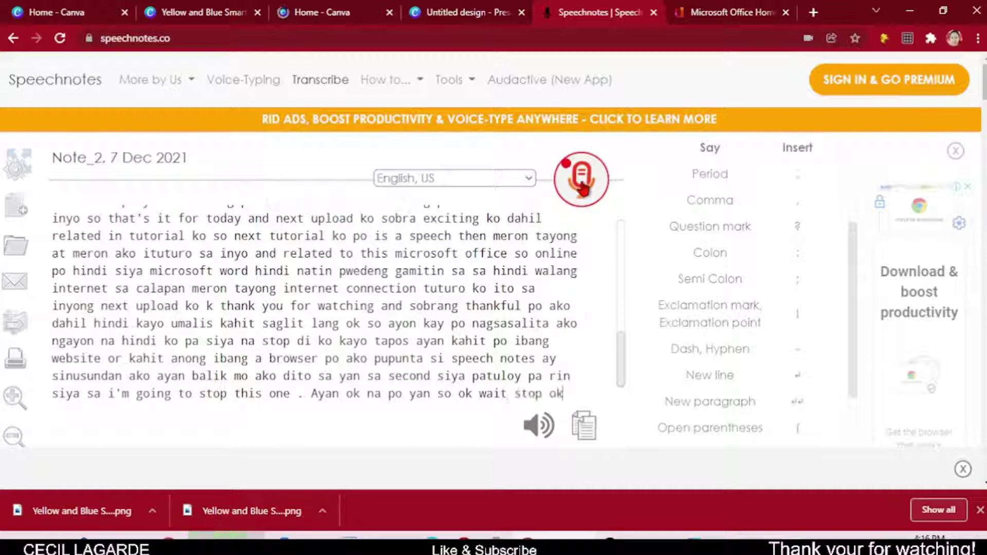
- Copy the entire dictated transcript to the clipboard
{"action": "left_click", "coordinate": [597, 430]}
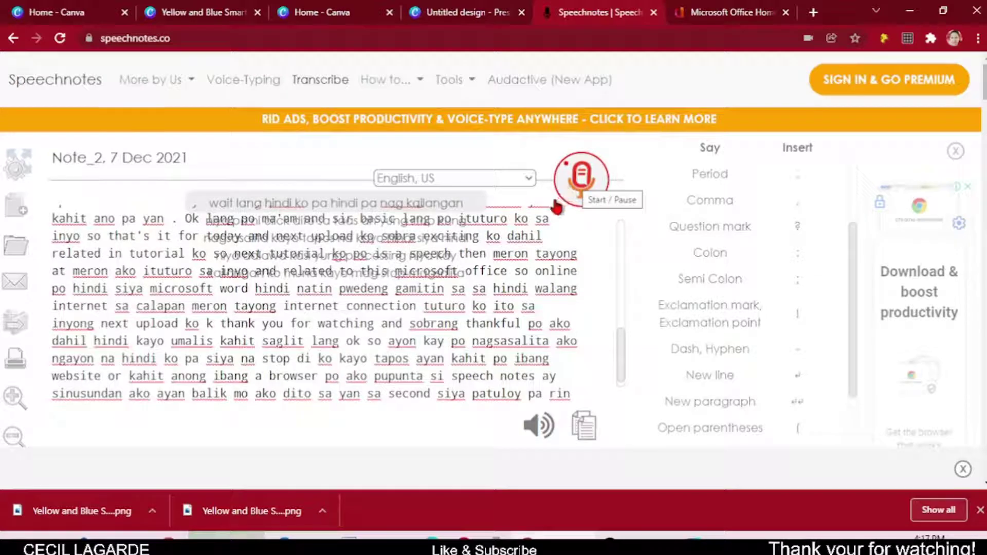
- Stop the dictation and scroll back to the top of the transcript
{"action": "left_click", "coordinate": [582, 194]}
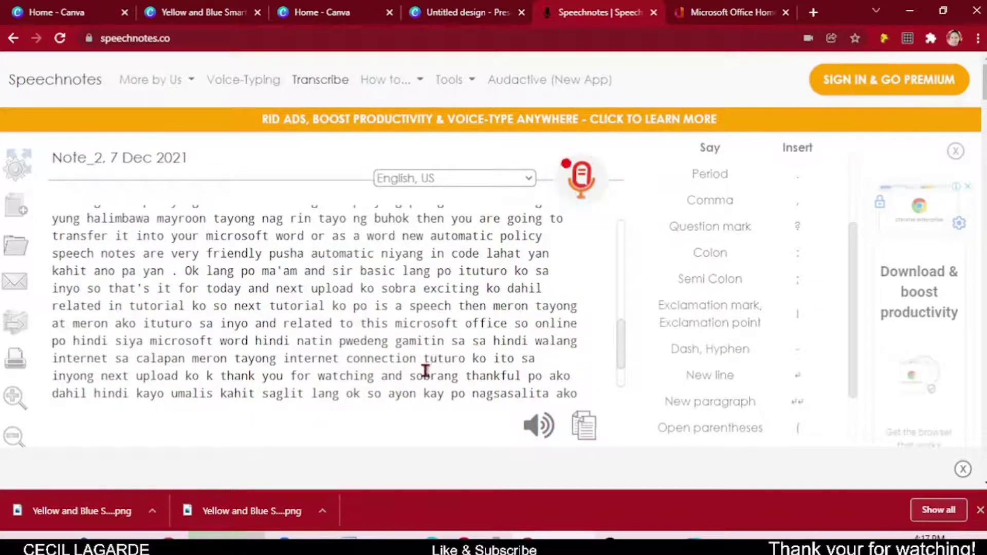
{"action": "scroll", "coordinate": [426, 370], "scroll_direction": "up", "scroll_amount": 3}
{"action": "scroll", "coordinate": [425, 370], "scroll_direction": "up", "scroll_amount": 3}
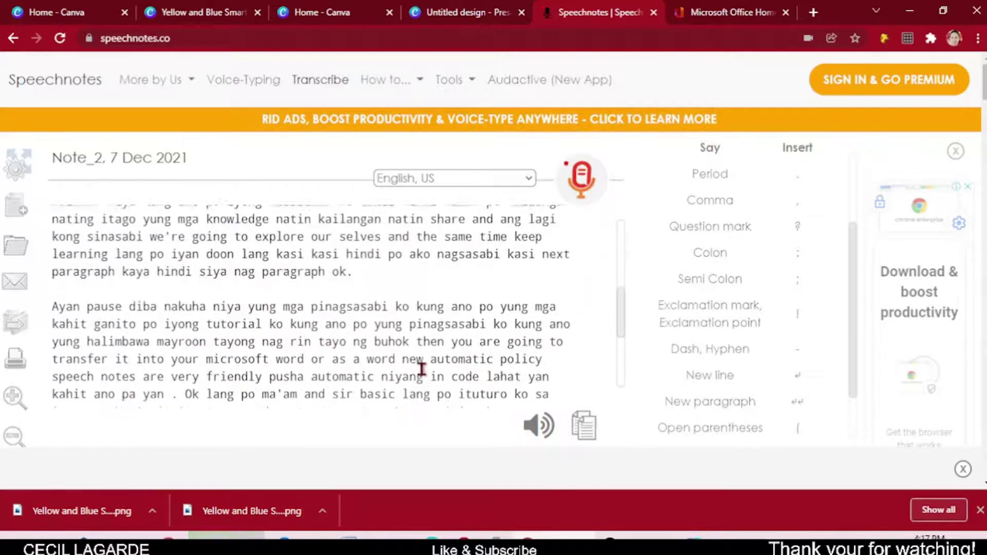
{"action": "scroll", "coordinate": [424, 367], "scroll_direction": "up", "scroll_amount": 3}
{"action": "scroll", "coordinate": [421, 364], "scroll_direction": "up", "scroll_amount": 3}
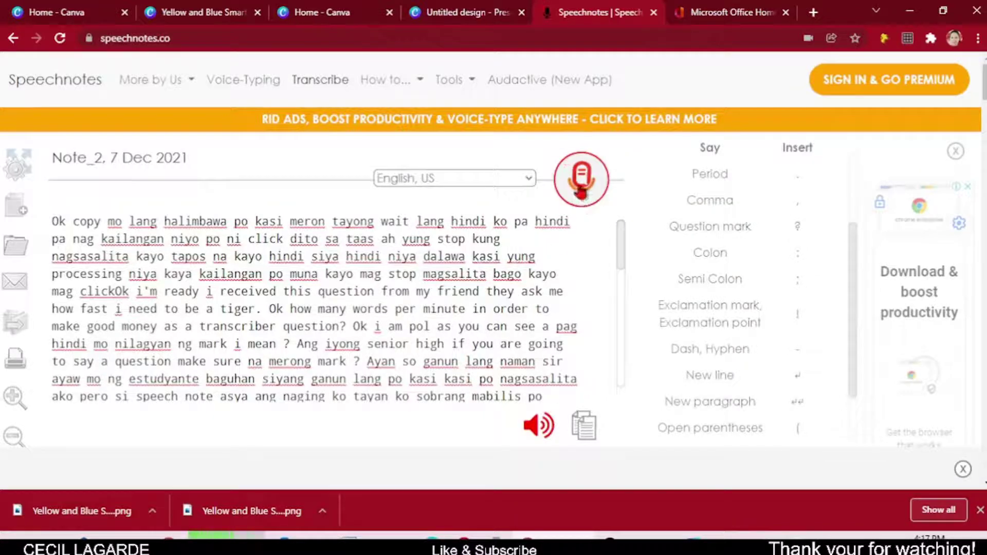
- Play the transcribed note aloud with text-to-speech while scrolling through it
{"action": "left_click", "coordinate": [540, 437]}
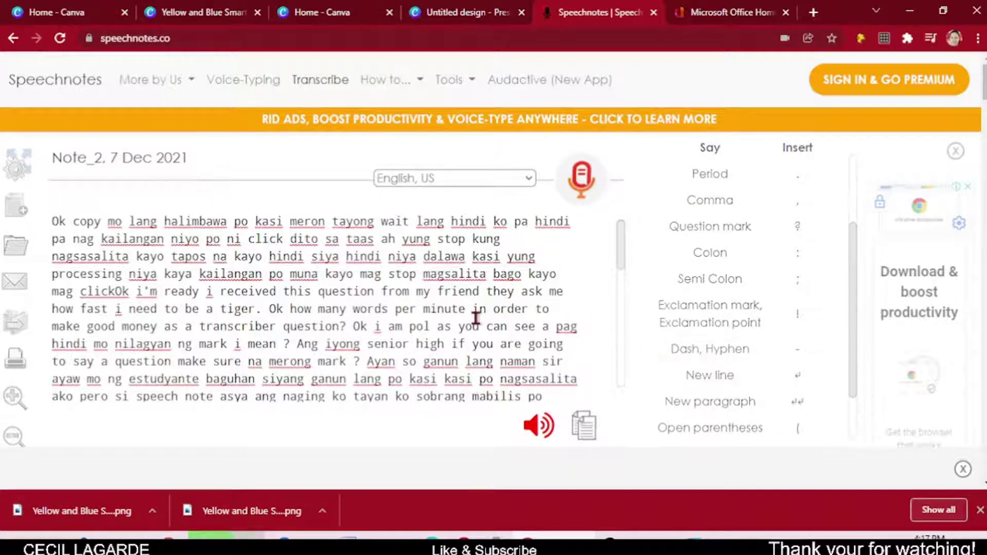
{"action": "scroll", "coordinate": [423, 318], "scroll_direction": "down", "scroll_amount": 1}
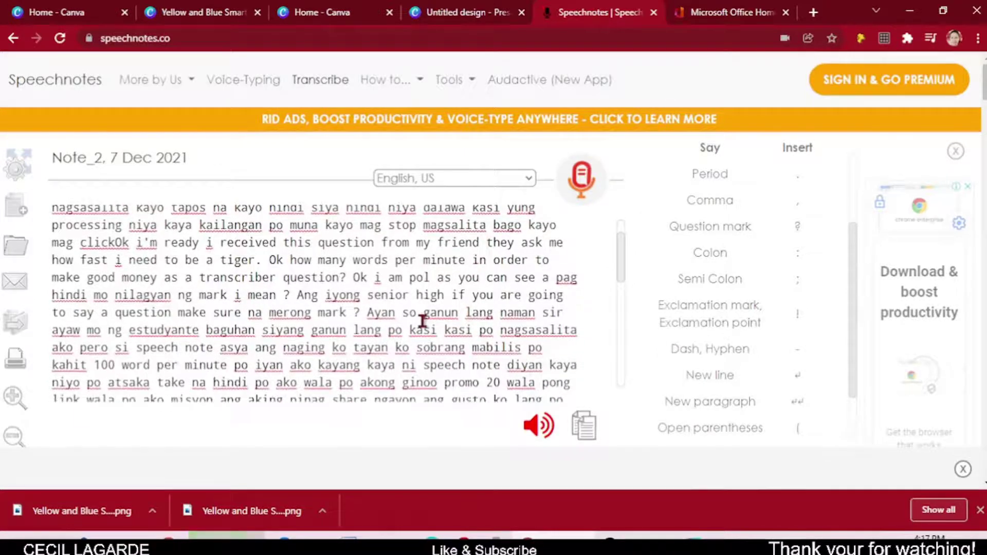
{"action": "scroll", "coordinate": [423, 319], "scroll_direction": "up", "scroll_amount": 1}
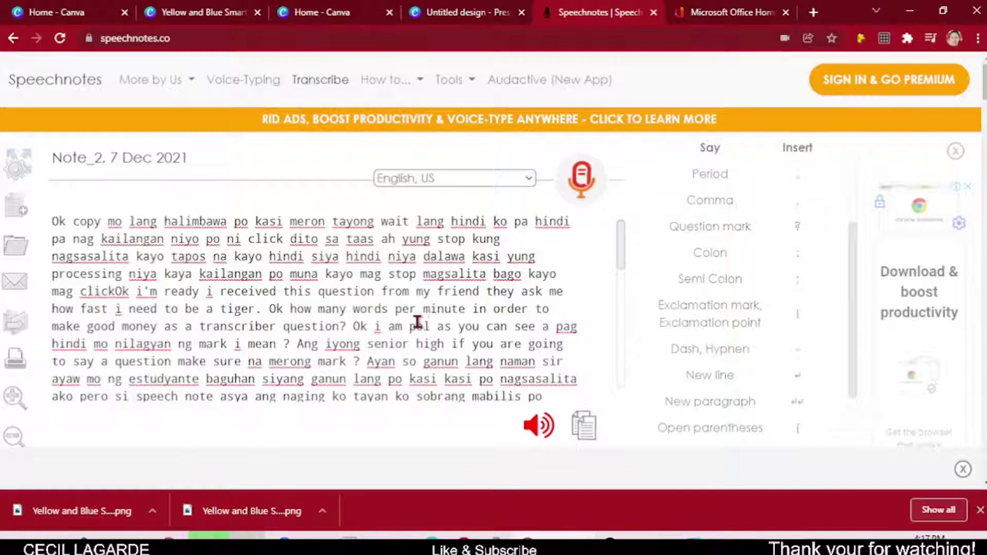
{"action": "scroll", "coordinate": [423, 321], "scroll_direction": "down", "scroll_amount": 1}
{"action": "scroll", "coordinate": [419, 321], "scroll_direction": "down", "scroll_amount": 1}
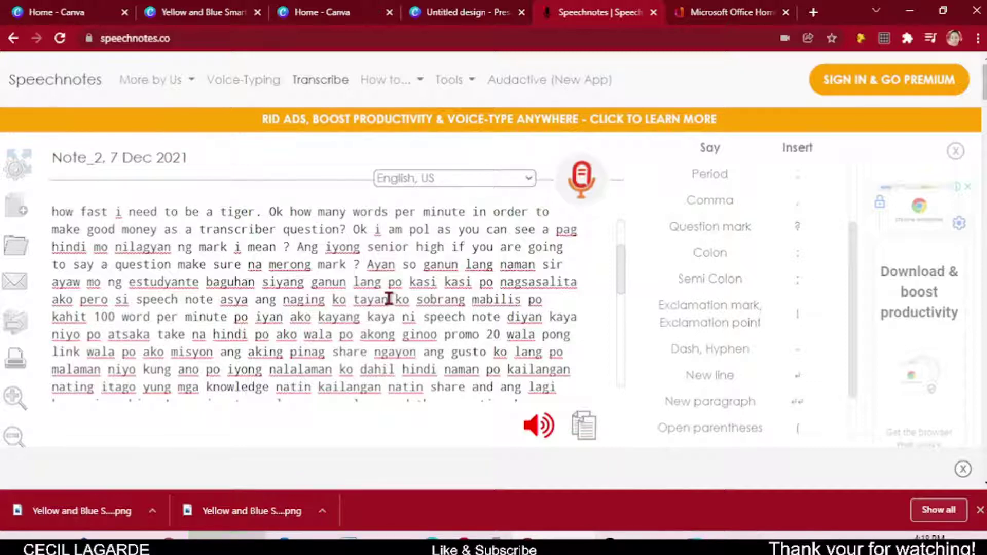
- Stop the Speechnotes text-to-speech reading of the transcribed note
{"action": "left_click", "coordinate": [548, 433]}
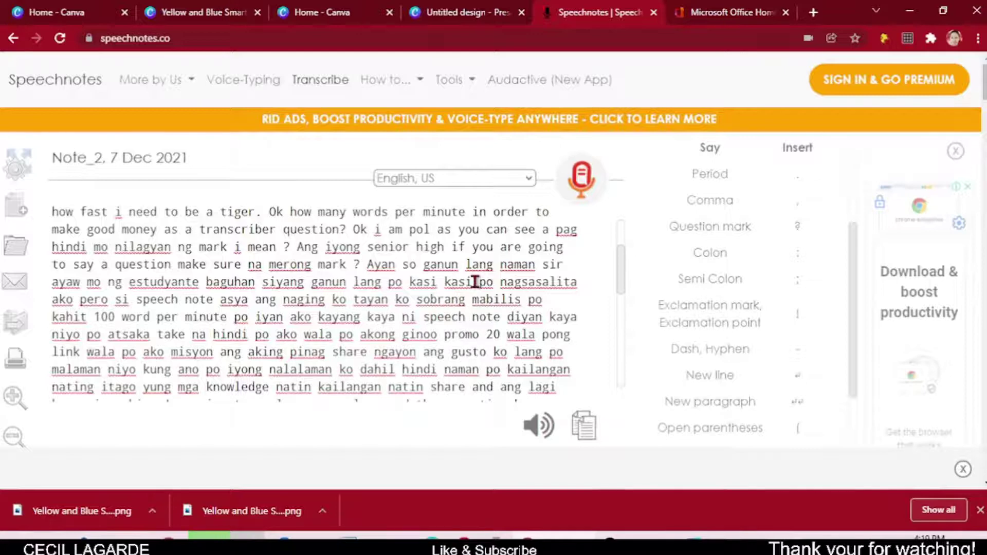
- Copy the entire Speechnotes transcript to the clipboard and bring up Word's Document1
{"action": "scroll", "coordinate": [455, 286], "scroll_direction": "down", "scroll_amount": 1}
{"action": "scroll", "coordinate": [456, 286], "scroll_direction": "down", "scroll_amount": 2}
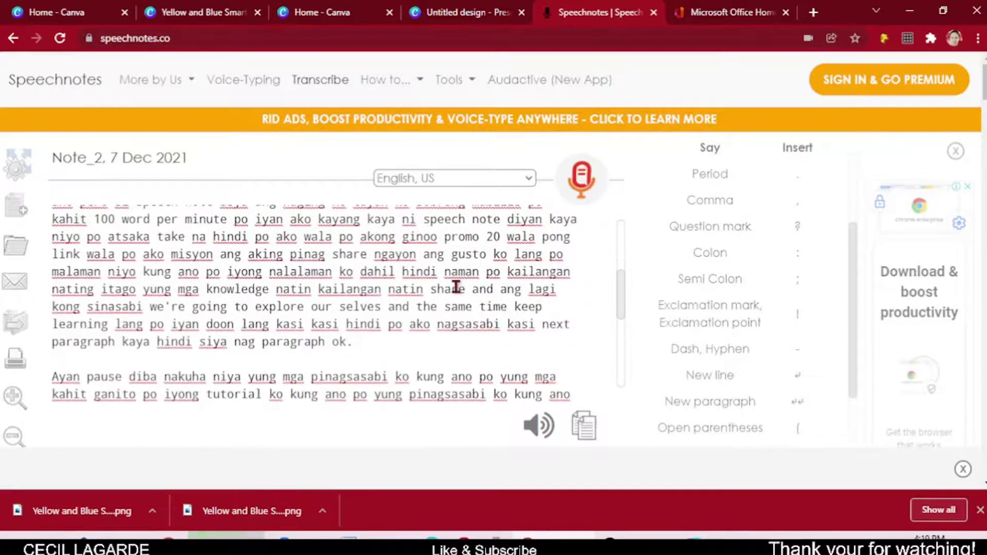
{"action": "scroll", "coordinate": [455, 288], "scroll_direction": "down", "scroll_amount": 1}
{"action": "scroll", "coordinate": [452, 297], "scroll_direction": "down", "scroll_amount": 2}
{"action": "scroll", "coordinate": [452, 299], "scroll_direction": "down", "scroll_amount": 2}
{"action": "scroll", "coordinate": [452, 302], "scroll_direction": "down", "scroll_amount": 1}
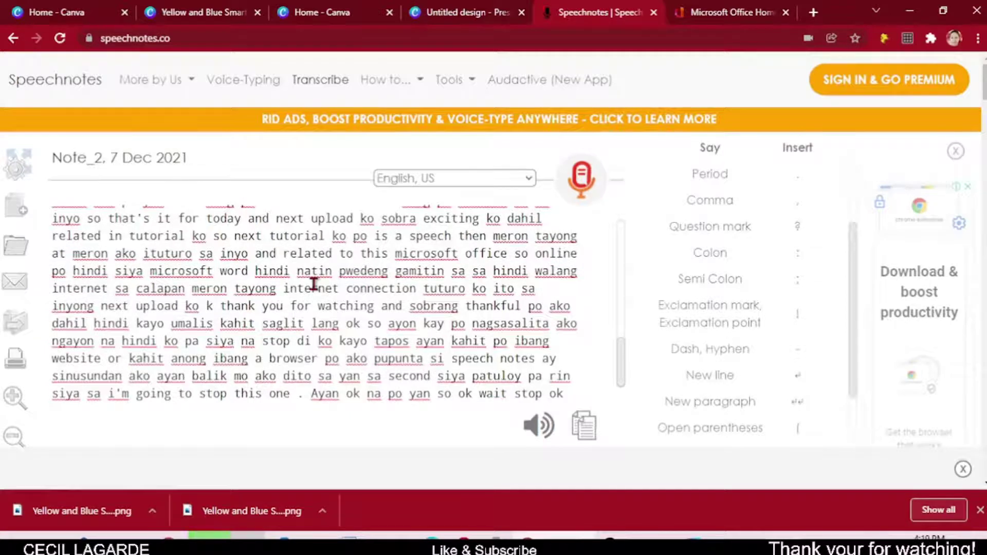
{"action": "scroll", "coordinate": [345, 374], "scroll_direction": "up", "scroll_amount": 1}
{"action": "scroll", "coordinate": [346, 375], "scroll_direction": "up", "scroll_amount": 2}
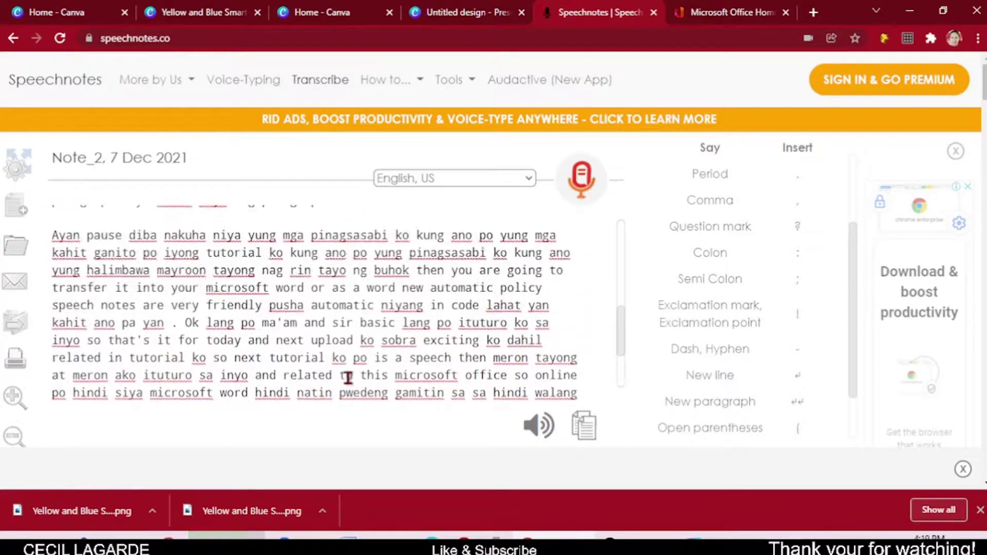
{"action": "left_click", "coordinate": [584, 426]}
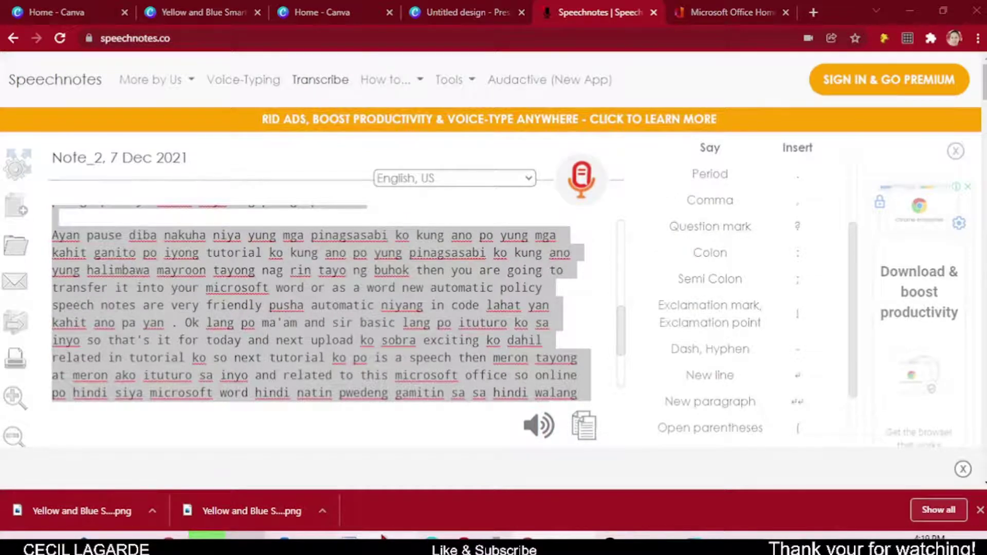
{"action": "left_click", "coordinate": [382, 538]}
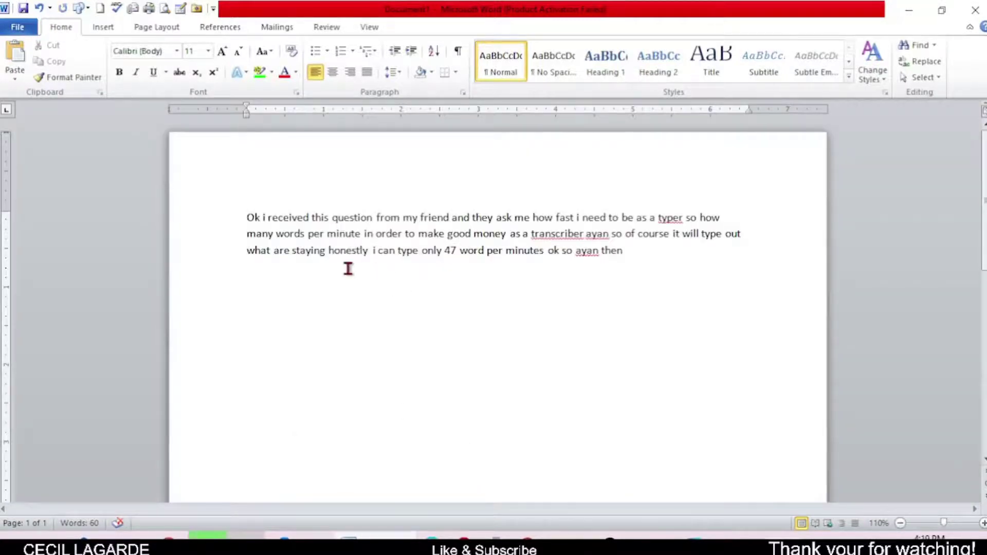
- Delete the old 'Ok i received this question' paragraph, including the leftover 'so ayan' words
{"action": "left_click", "coordinate": [358, 250]}
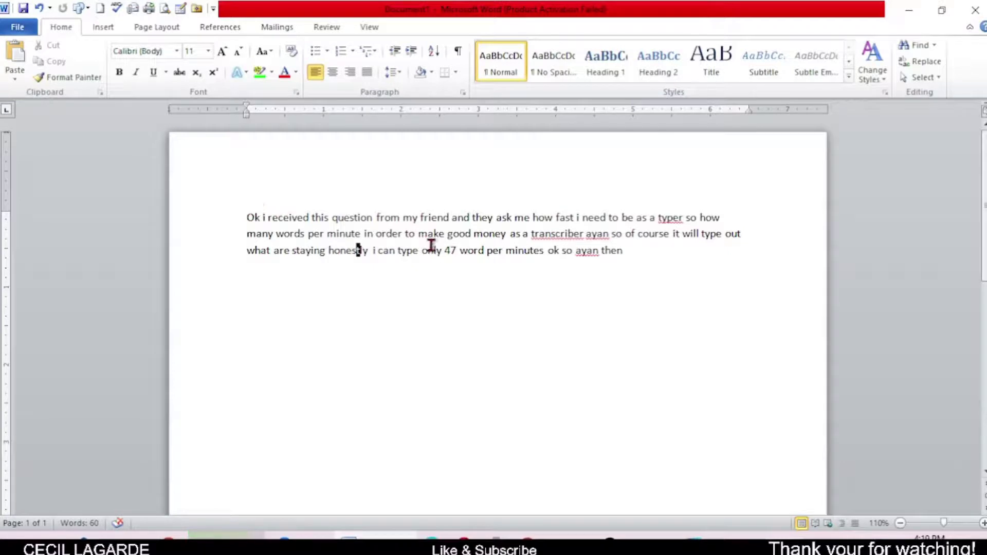
{"action": "left_click", "coordinate": [565, 277]}
{"action": "key", "text": "ctrl+shift+Home"}
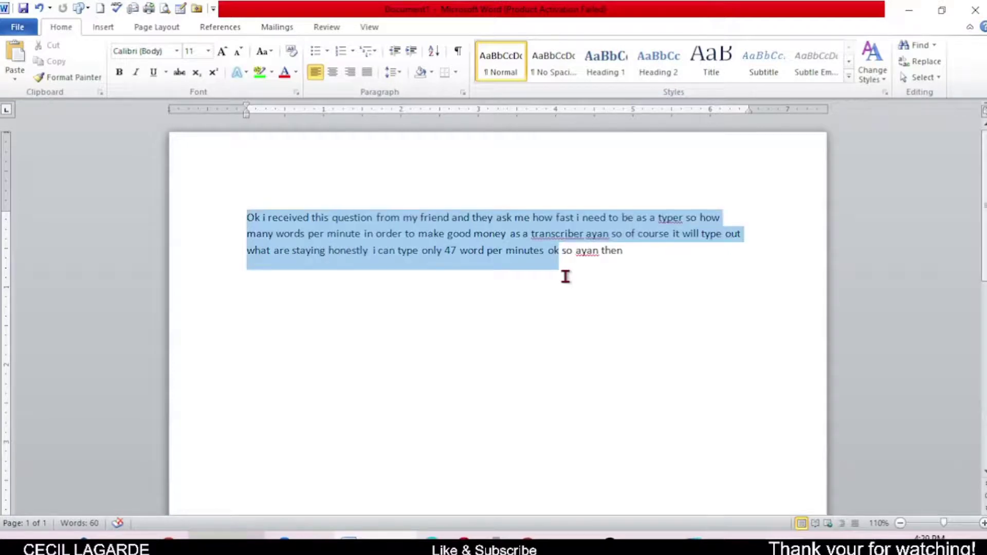
{"action": "left_click", "coordinate": [364, 233]}
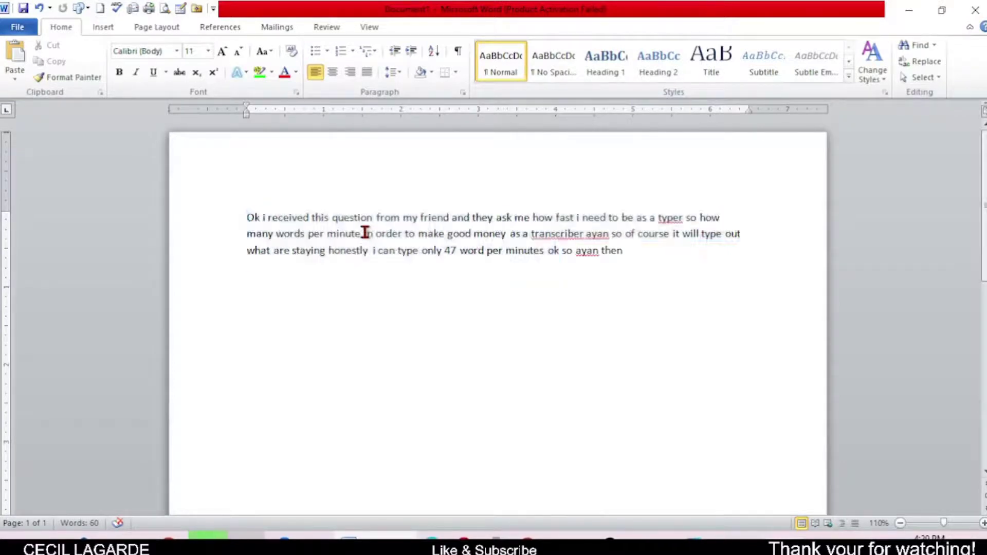
{"action": "key", "text": "Delete"}
{"action": "left_click", "coordinate": [318, 215]}
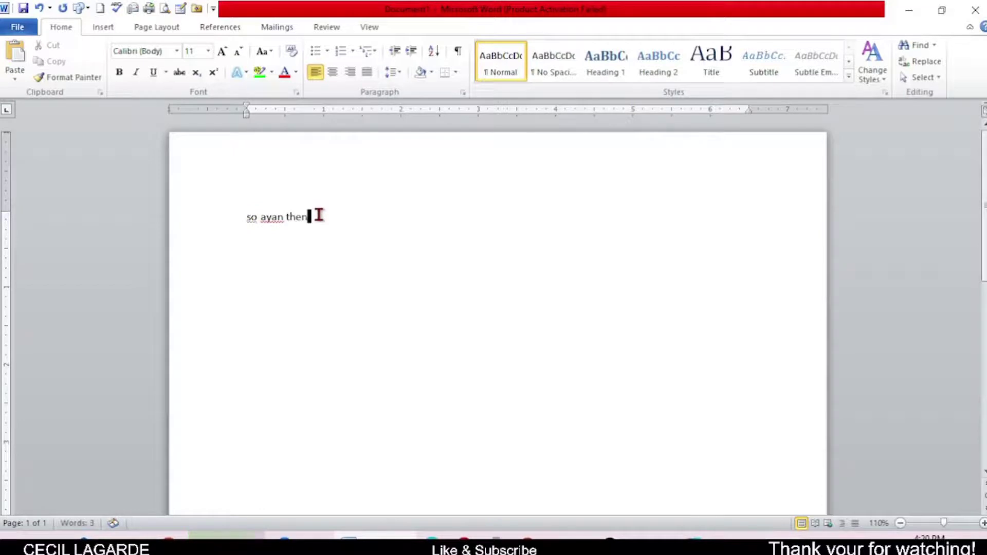
{"action": "key", "text": "BackSpace"}
{"action": "key", "text": "BackSpace"}
{"action": "key", "text": "BackSpace"}
{"action": "key", "text": "BackSpace"}
{"action": "key", "text": "BackSpace"}
{"action": "key", "text": "BackSpace"}
{"action": "key", "text": "BackSpace"}
{"action": "key", "text": "BackSpace"}
{"action": "key", "text": "BackSpace"}
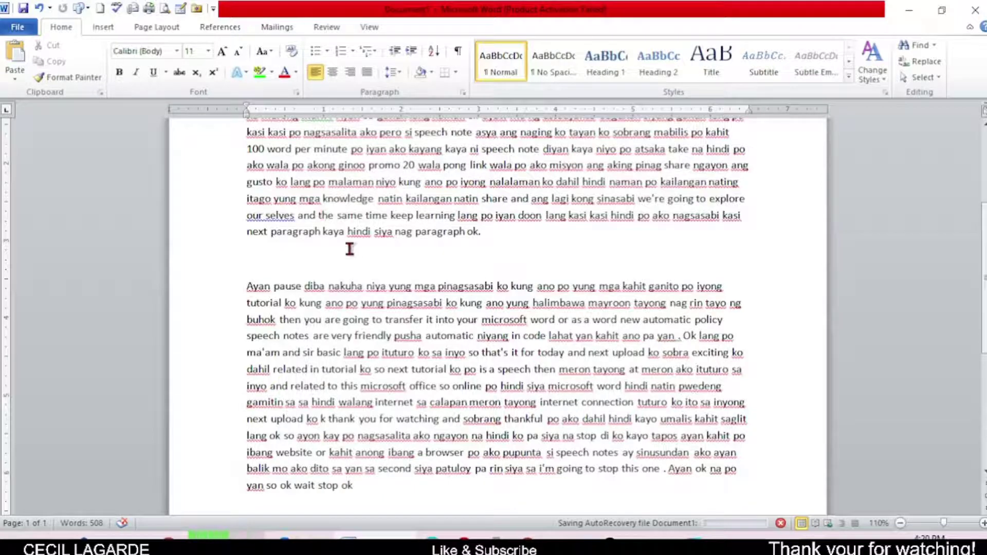
{"action": "scroll", "coordinate": [343, 271], "scroll_direction": "up", "scroll_amount": 1}
{"action": "scroll", "coordinate": [353, 344], "scroll_direction": "up", "scroll_amount": 1}
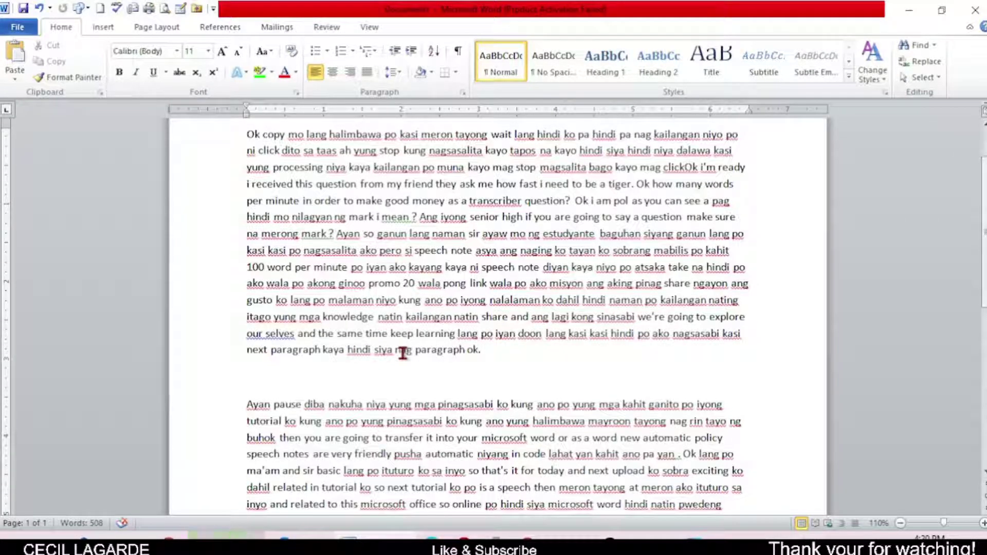
{"action": "scroll", "coordinate": [403, 354], "scroll_direction": "up", "scroll_amount": 1}
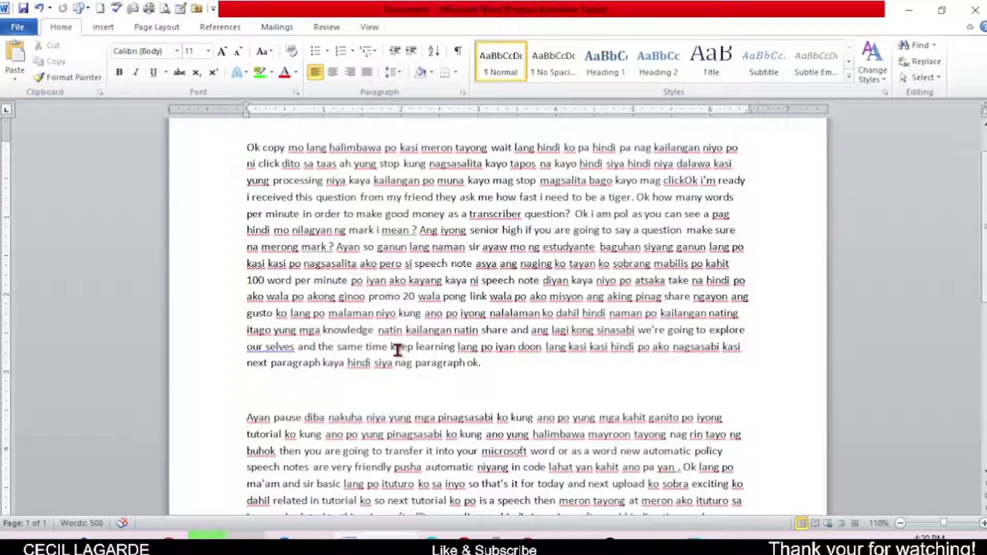
{"action": "scroll", "coordinate": [372, 393], "scroll_direction": "up", "scroll_amount": 1}
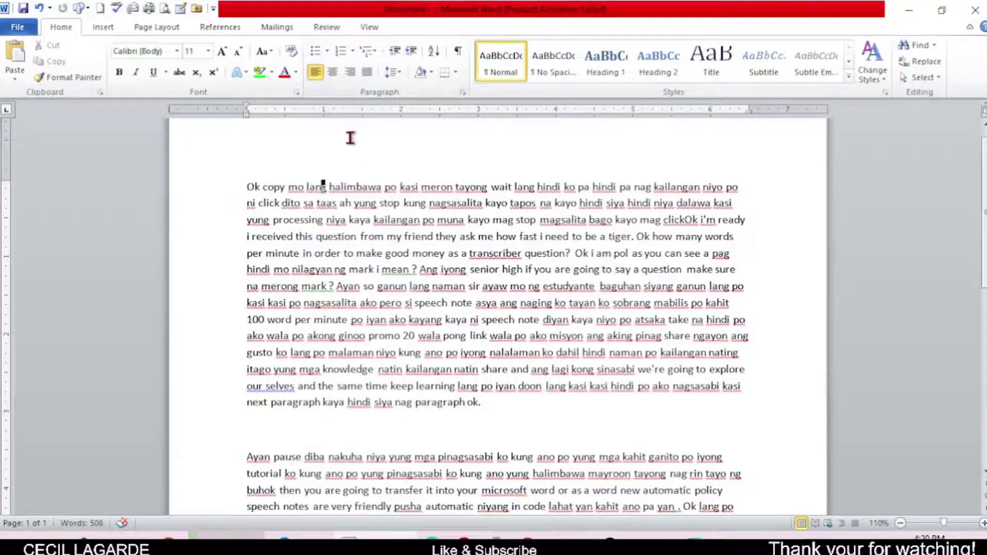
- Justify the transcript's first and second paragraphs, then return to the top of the page
{"action": "key", "text": "ctrl+j"}
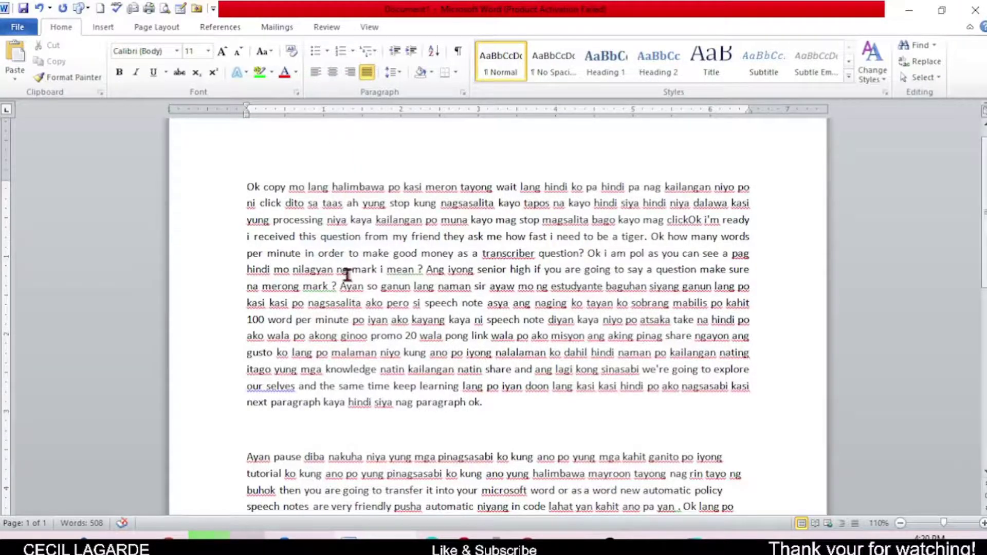
{"action": "scroll", "coordinate": [359, 286], "scroll_direction": "down", "scroll_amount": 2}
{"action": "scroll", "coordinate": [348, 401], "scroll_direction": "down", "scroll_amount": 1}
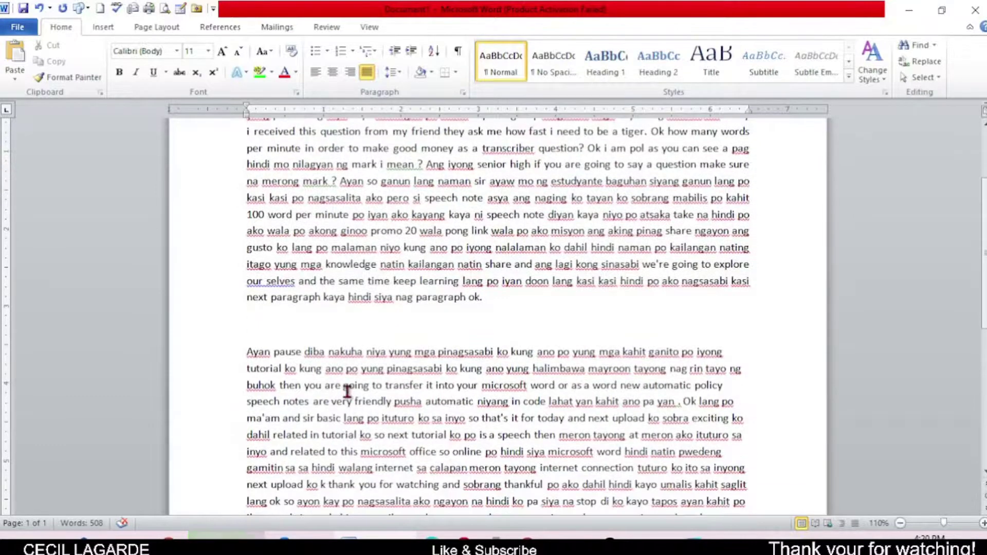
{"action": "left_click", "coordinate": [348, 386]}
{"action": "key", "text": "ctrl+j"}
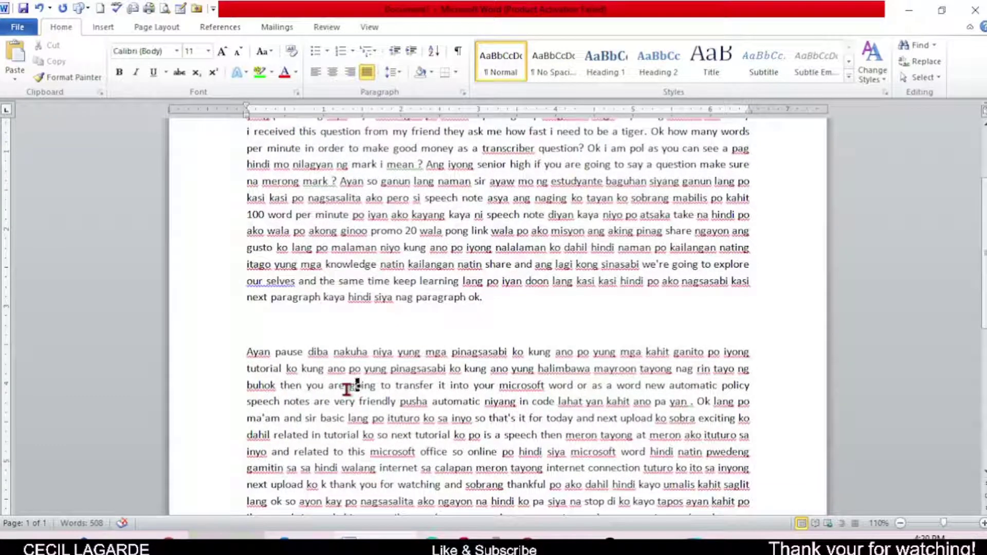
{"action": "scroll", "coordinate": [343, 374], "scroll_direction": "down", "scroll_amount": 2}
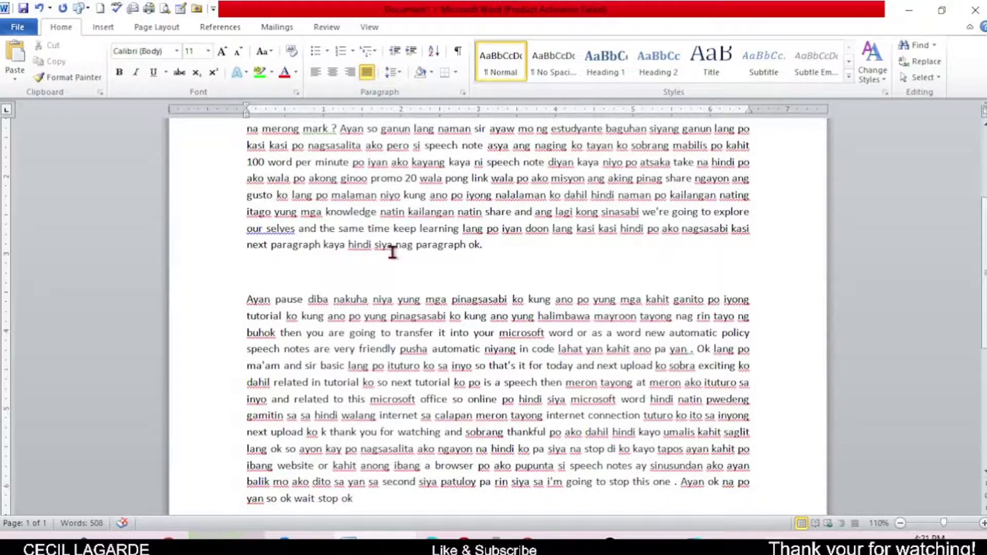
{"action": "scroll", "coordinate": [355, 295], "scroll_direction": "down", "scroll_amount": 1}
{"action": "scroll", "coordinate": [357, 301], "scroll_direction": "down", "scroll_amount": 1}
{"action": "scroll", "coordinate": [346, 338], "scroll_direction": "up", "scroll_amount": 3}
{"action": "scroll", "coordinate": [346, 339], "scroll_direction": "up", "scroll_amount": 3}
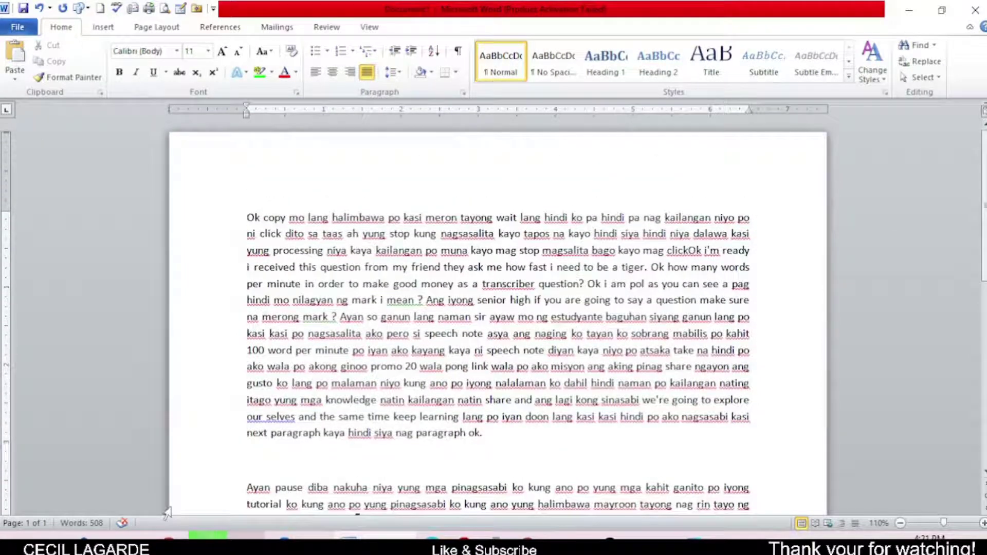
- Minimize Word and go back to the 'Yellow and Blue Smartphone Review Youtube Thumbnail' Canva tab
{"action": "left_click", "coordinate": [908, 16]}
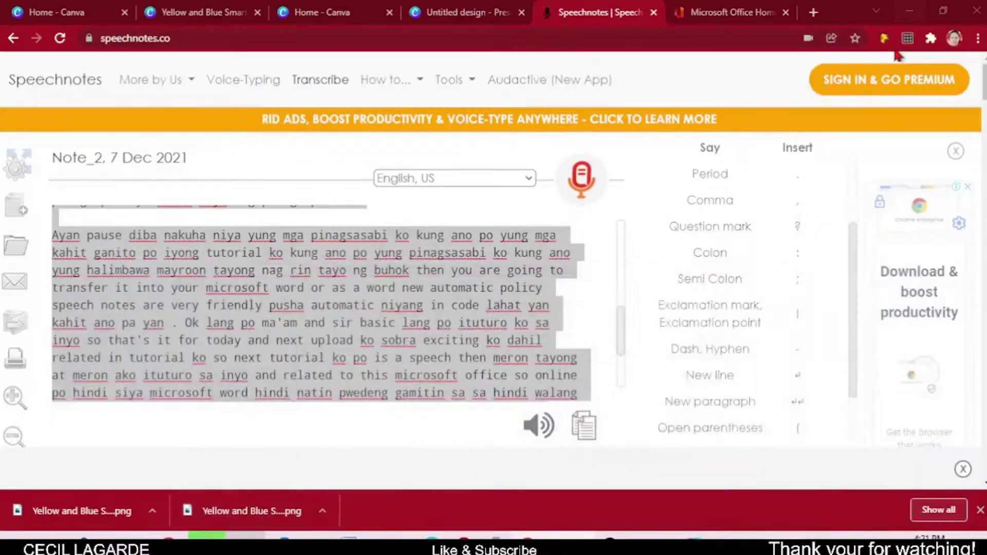
{"action": "left_click", "coordinate": [417, 303]}
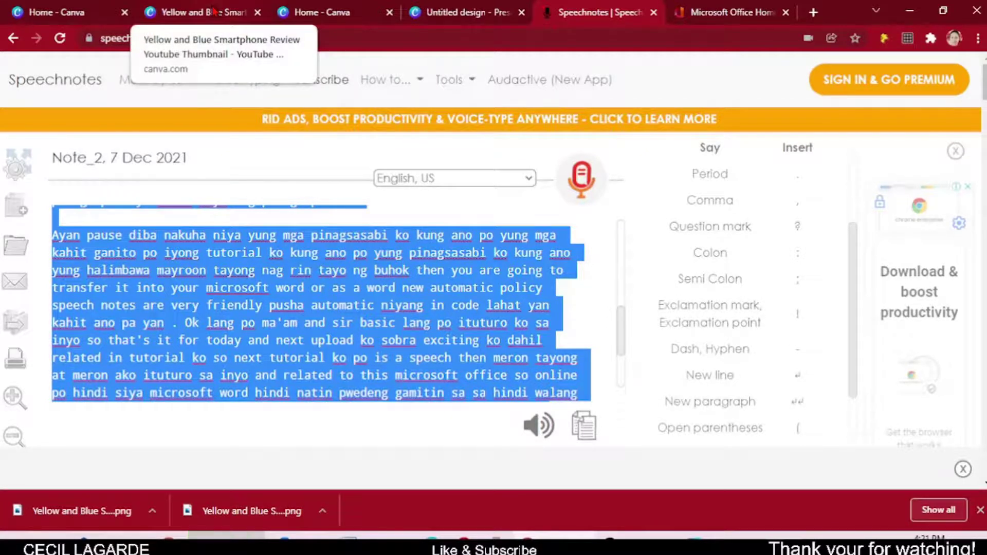
{"action": "left_click", "coordinate": [213, 11]}
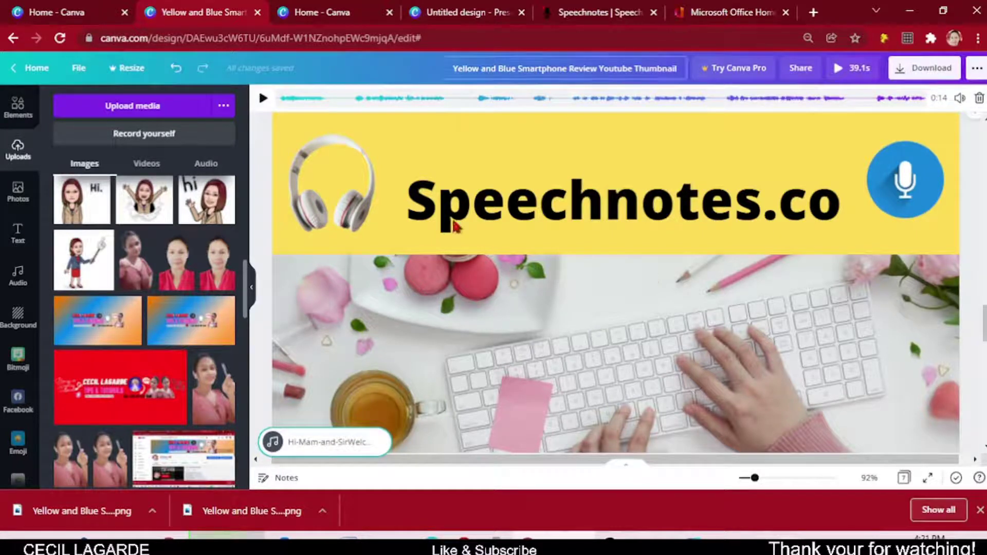
- Switch to the first 'Home - Canva' tab to reach the Canva home page
{"action": "scroll", "coordinate": [425, 226], "scroll_direction": "down", "scroll_amount": 1}
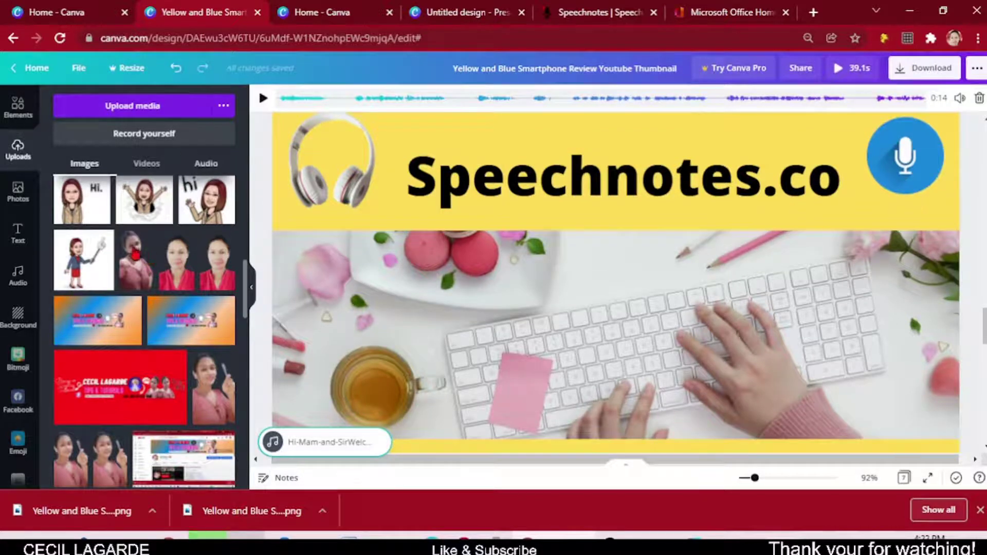
{"action": "scroll", "coordinate": [144, 329], "scroll_direction": "up", "scroll_amount": 3}
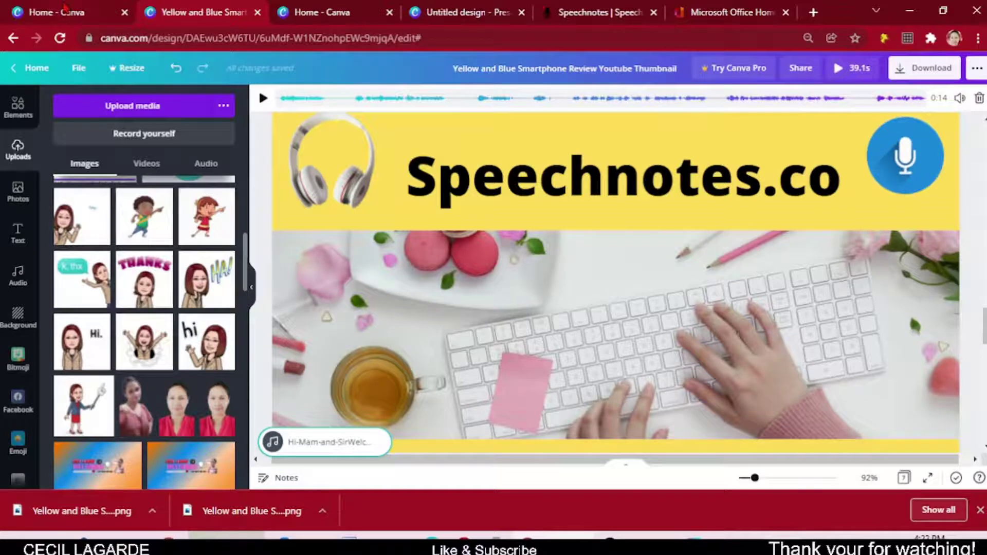
{"action": "left_click", "coordinate": [66, 10]}
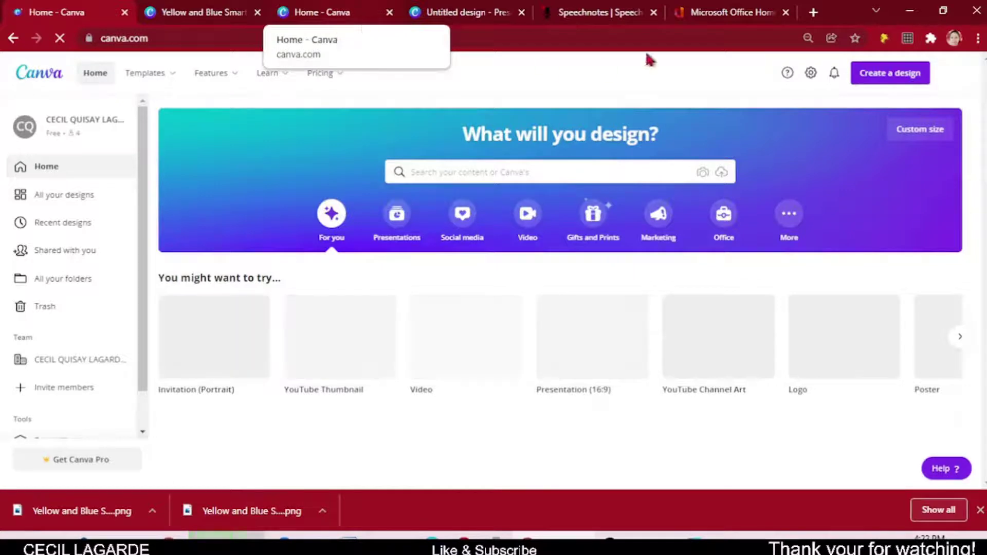
- Open the 'shoutout' video design from Recent designs on the Canva home page
{"action": "scroll", "coordinate": [649, 60], "scroll_direction": "down", "scroll_amount": 5}
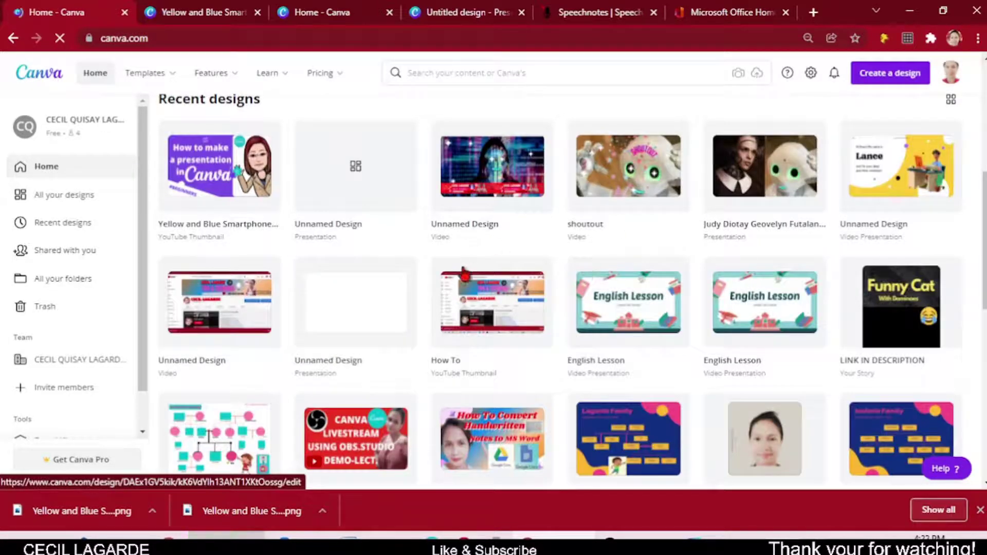
{"action": "scroll", "coordinate": [464, 292], "scroll_direction": "up", "scroll_amount": 2}
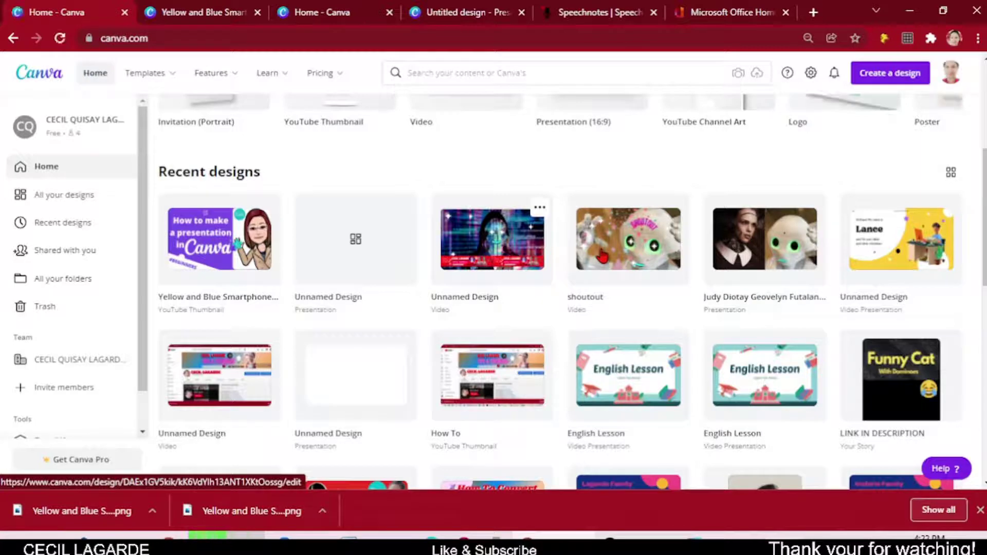
{"action": "double_click", "coordinate": [603, 255]}
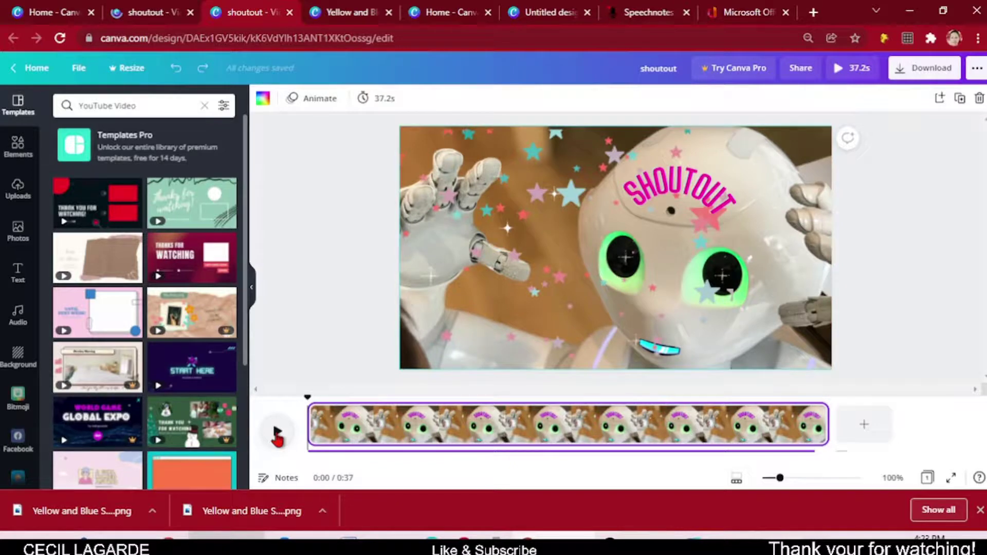
{"action": "left_click", "coordinate": [276, 433]}
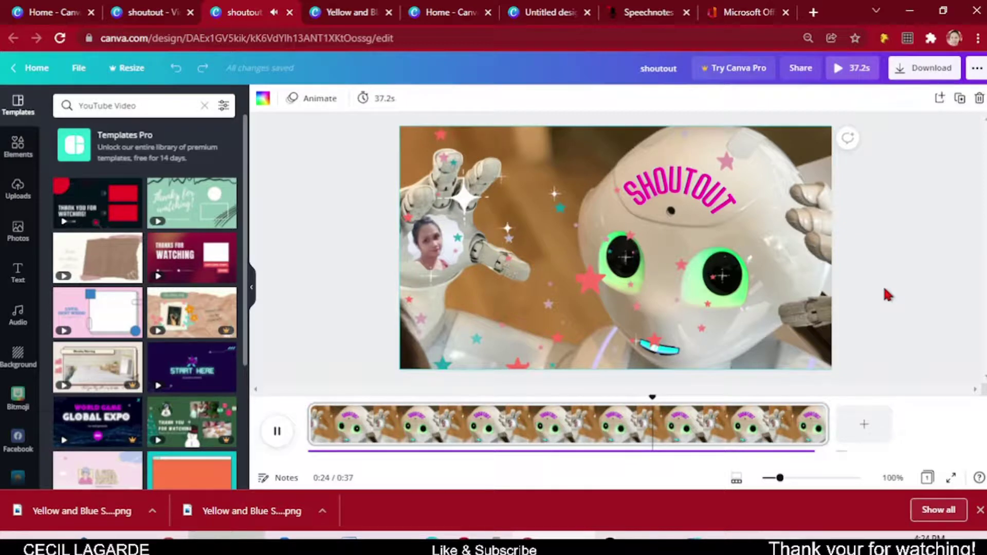
{"action": "left_click", "coordinate": [833, 432]}
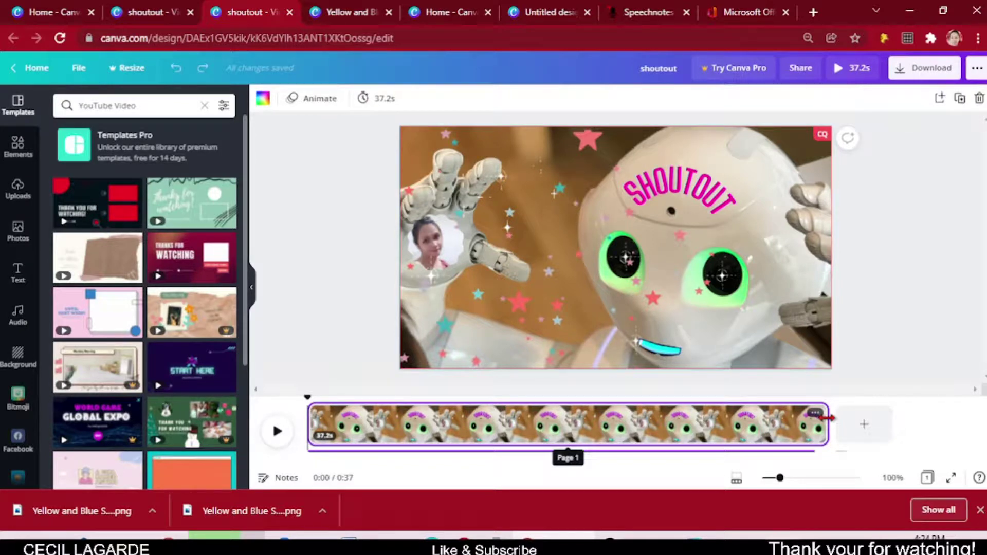
- Extend the timeline's page clip until the shoutout video's duration reads 39.0s
{"action": "left_click_drag", "start_coordinate": [827, 417], "coordinate": [855, 418]}
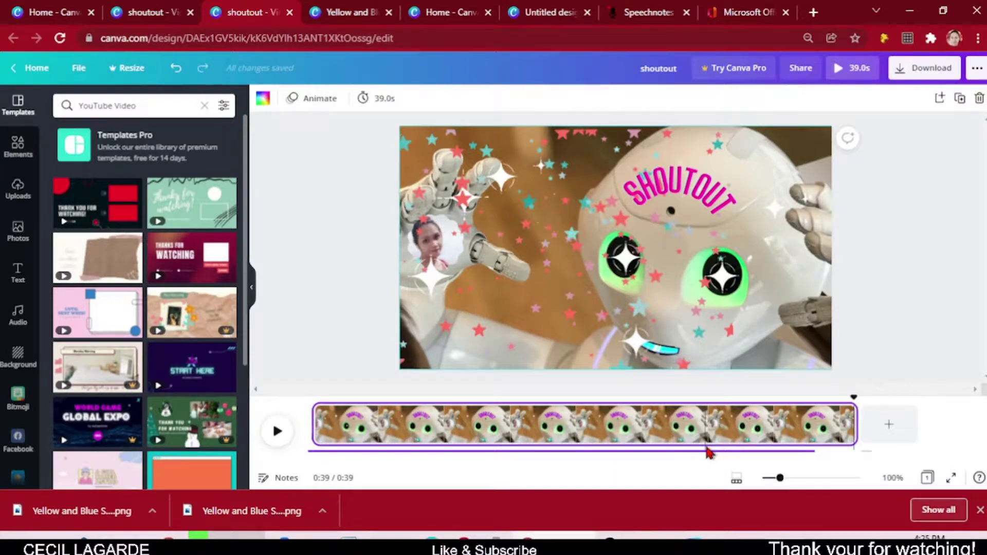
- Rewind to the start, preview the 39-second shoutout video, then stop playback
{"action": "left_click", "coordinate": [276, 431]}
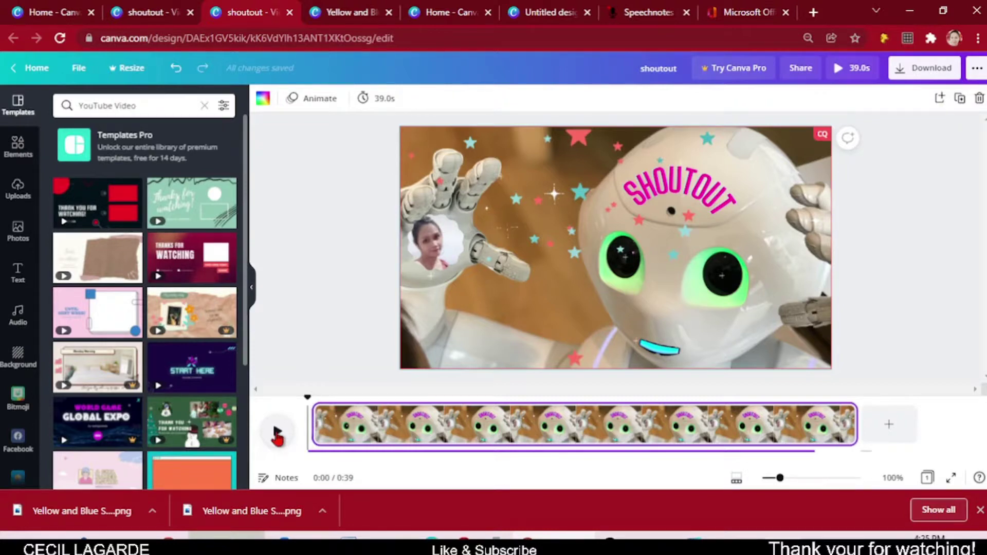
{"action": "left_click", "coordinate": [276, 433]}
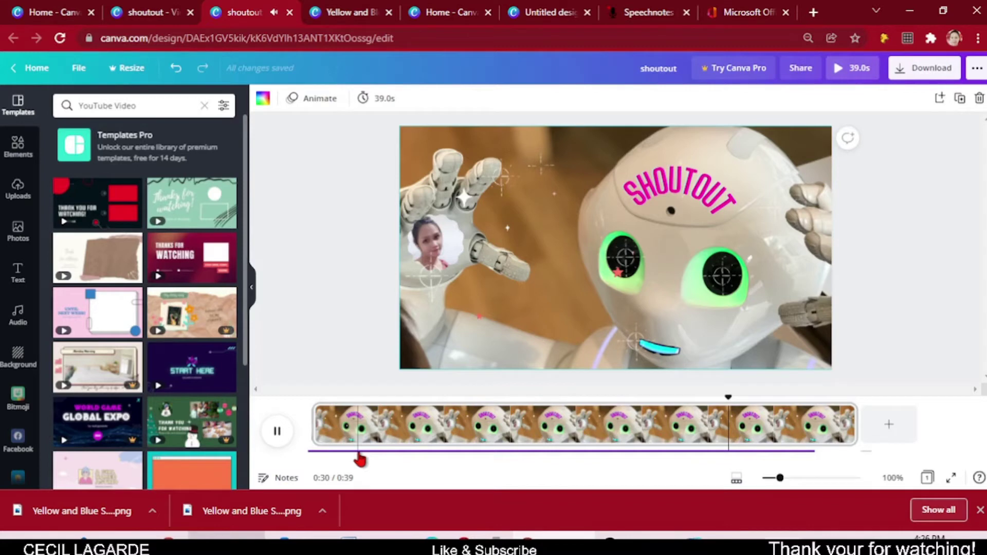
{"action": "left_click", "coordinate": [360, 459]}
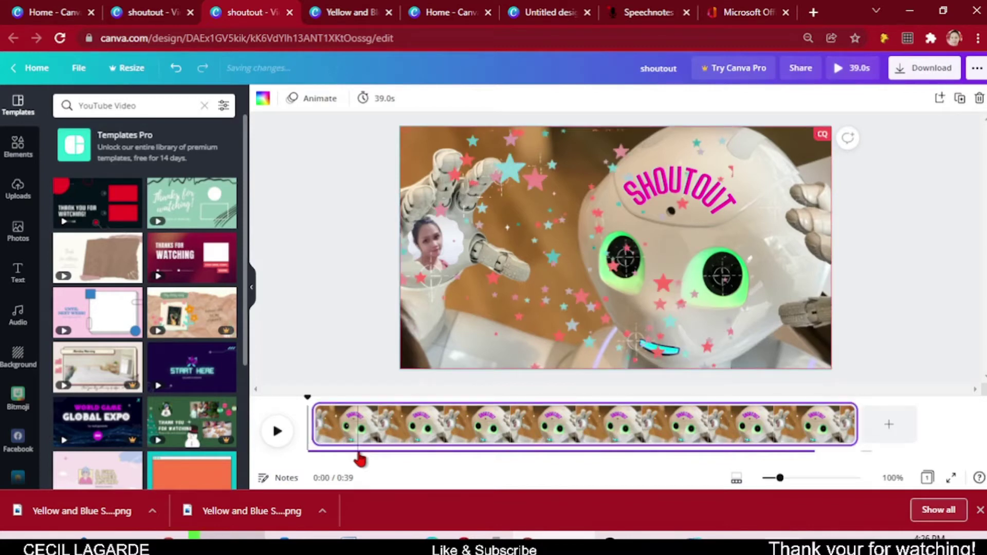